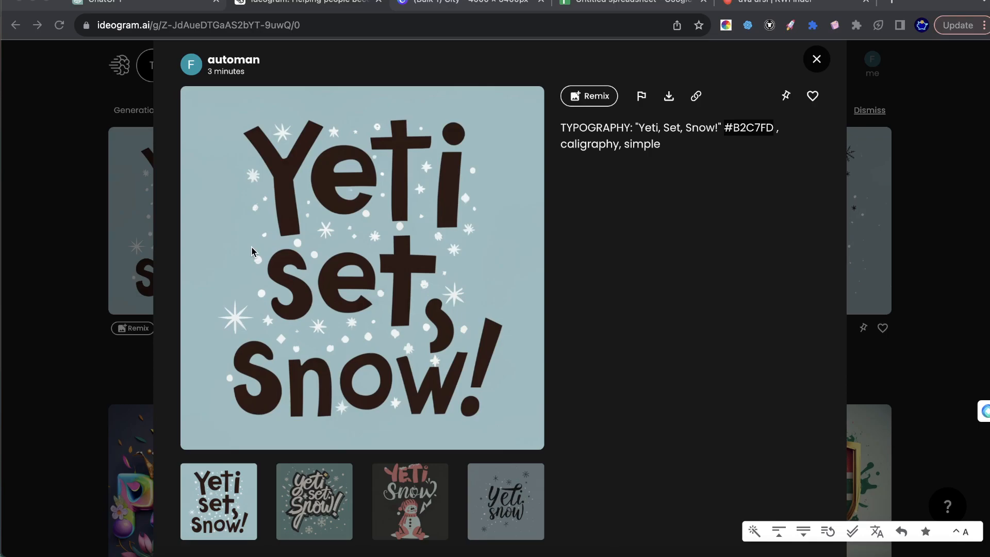
Return from Ideogram to the ChatGPT conversation with the ten yeti sayings.
{"action": "left_click", "coordinate": [118, 3]}
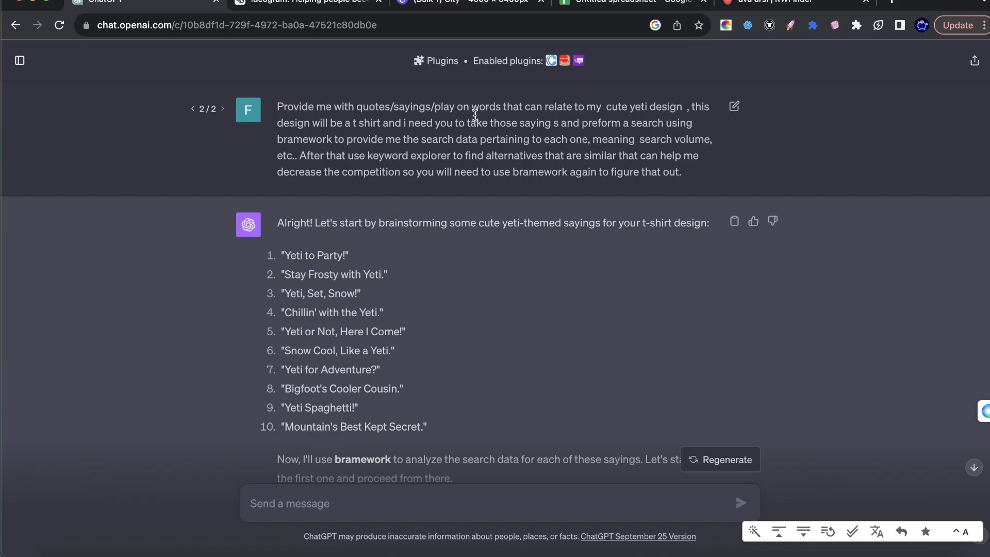
{"action": "mouse_move", "coordinate": [480, 139]}
{"action": "left_click_drag", "start_coordinate": [307, 272], "coordinate": [376, 396]}
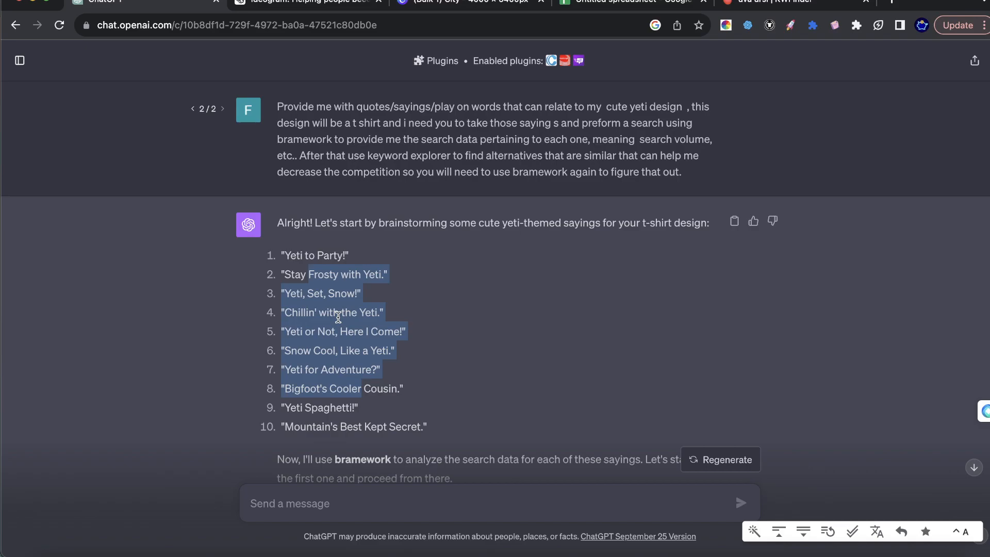
{"action": "left_click", "coordinate": [263, 4]}
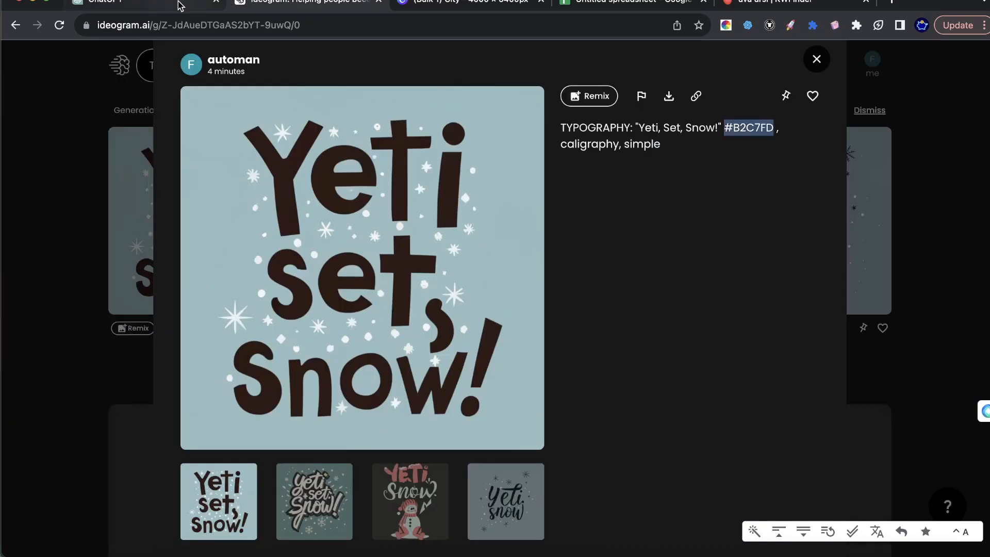
{"action": "left_click", "coordinate": [174, 4]}
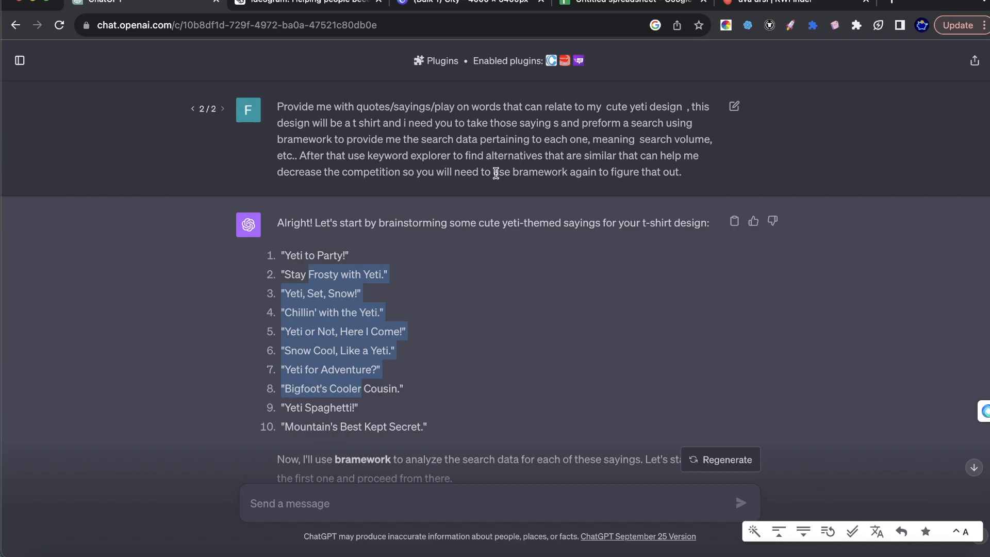
{"action": "left_click", "coordinate": [528, 288]}
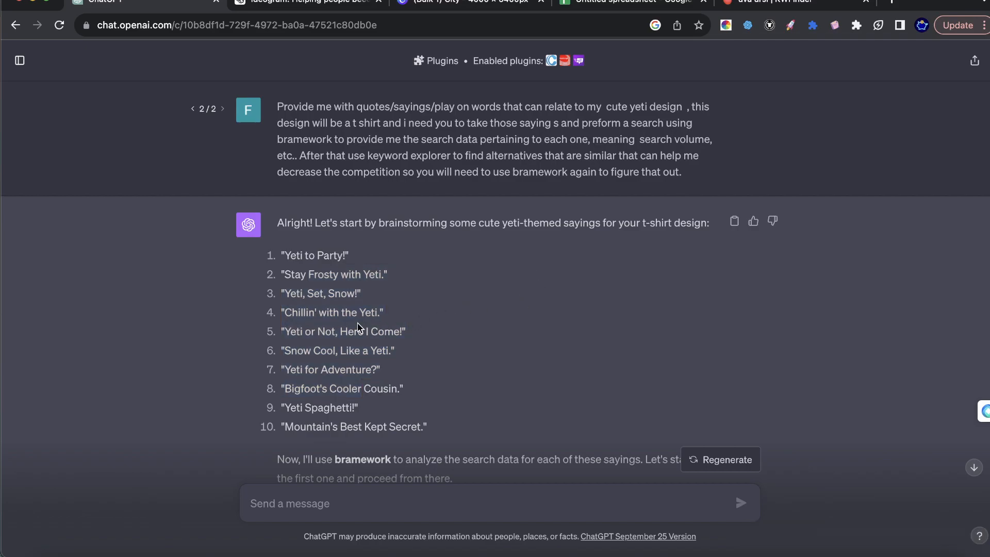
{"action": "scroll", "coordinate": [372, 263], "scroll_direction": "down", "scroll_amount": 1}
{"action": "scroll", "coordinate": [371, 263], "scroll_direction": "down", "scroll_amount": 1}
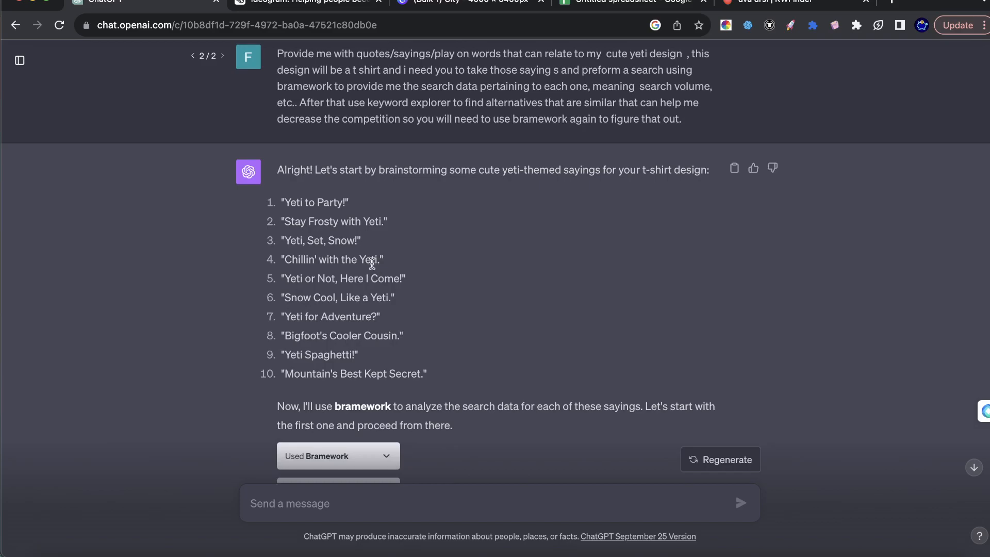
Highlight the ten yeti sayings and expand the first Bramework lookup's difficulty, results and volume data.
{"action": "left_click_drag", "start_coordinate": [280, 199], "coordinate": [433, 382]}
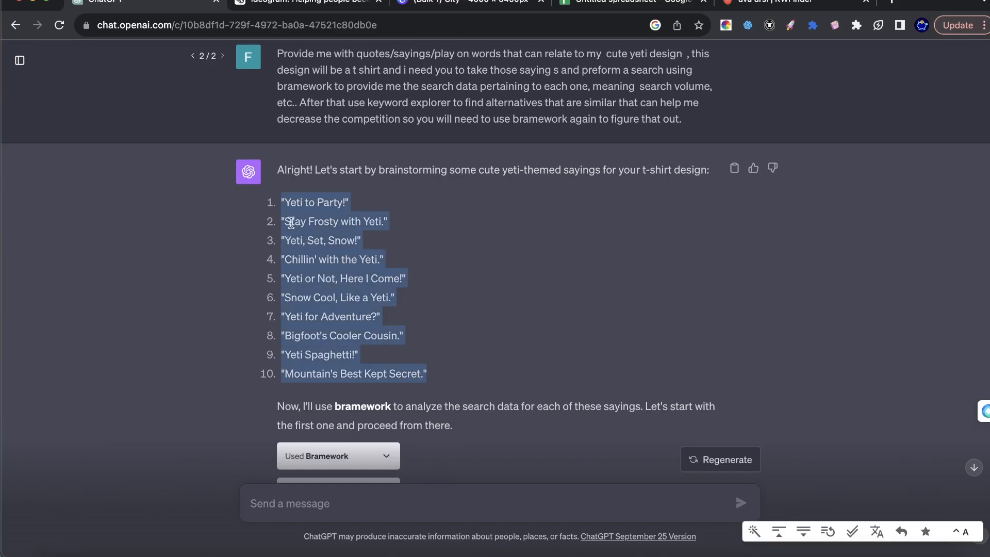
{"action": "left_click", "coordinate": [293, 272]}
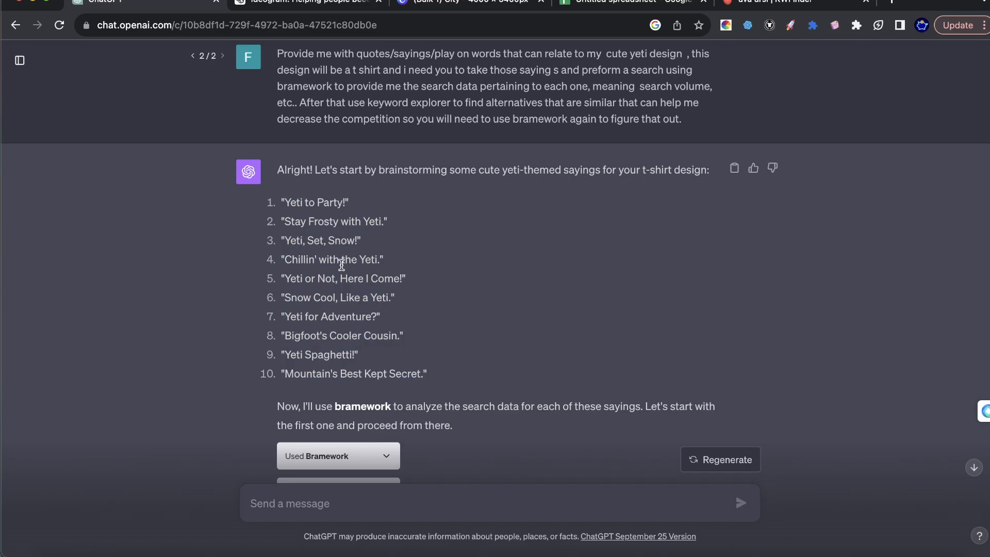
{"action": "scroll", "coordinate": [327, 248], "scroll_direction": "down", "scroll_amount": 1}
{"action": "scroll", "coordinate": [327, 248], "scroll_direction": "down", "scroll_amount": 2}
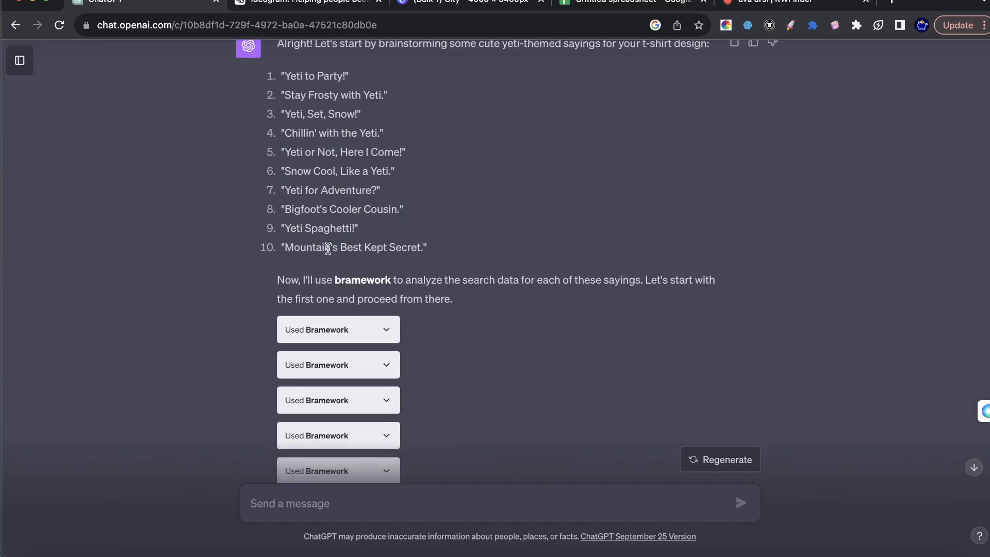
{"action": "scroll", "coordinate": [327, 247], "scroll_direction": "down", "scroll_amount": 2}
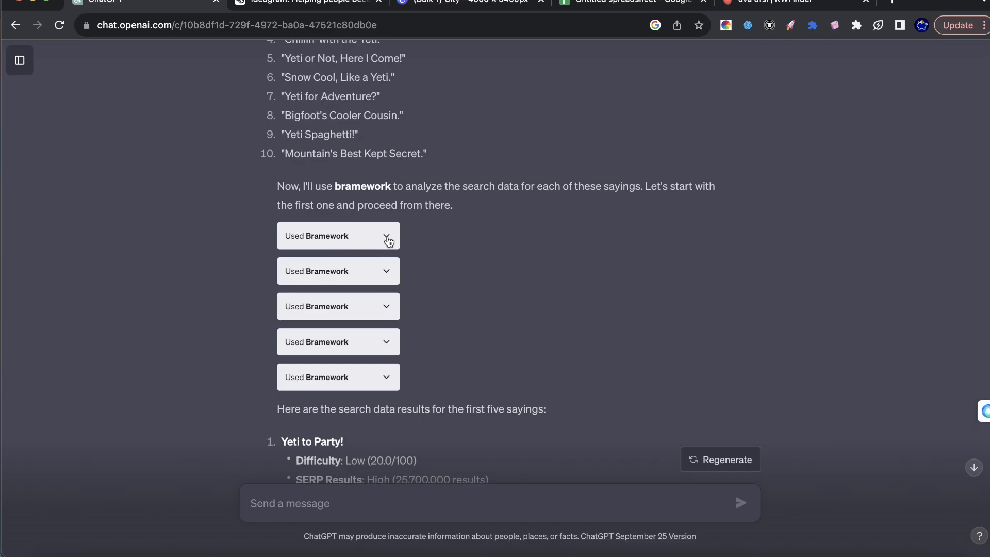
{"action": "scroll", "coordinate": [349, 308], "scroll_direction": "down", "scroll_amount": 2}
{"action": "scroll", "coordinate": [348, 309], "scroll_direction": "down", "scroll_amount": 2}
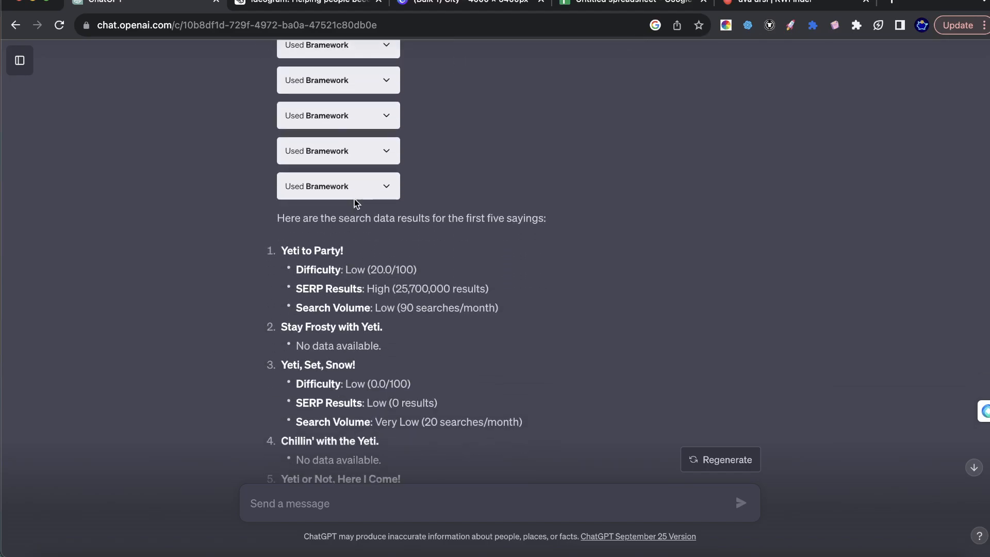
{"action": "scroll", "coordinate": [352, 201], "scroll_direction": "up", "scroll_amount": 2}
{"action": "left_click", "coordinate": [387, 152]}
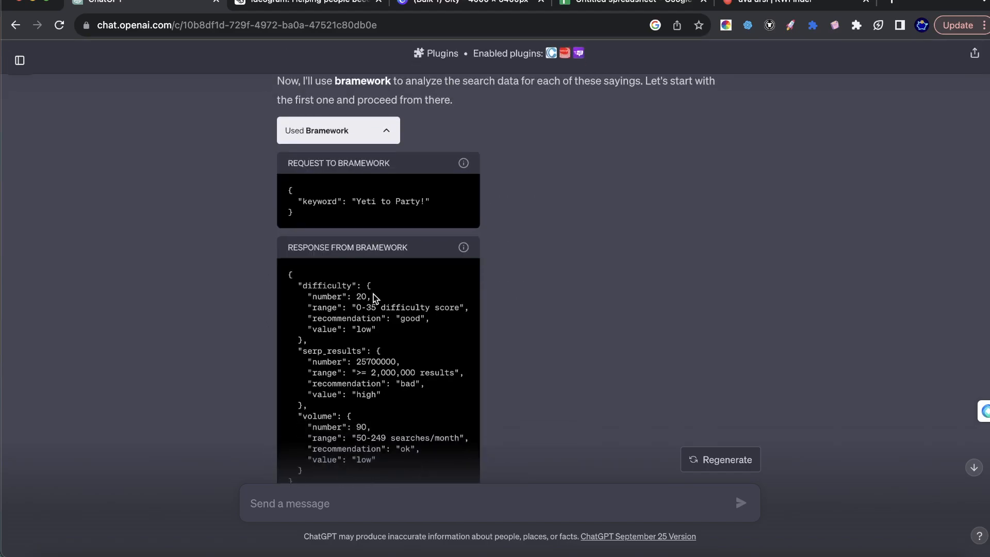
{"action": "scroll", "coordinate": [374, 299], "scroll_direction": "down", "scroll_amount": 1}
{"action": "left_click_drag", "start_coordinate": [337, 252], "coordinate": [391, 404]}
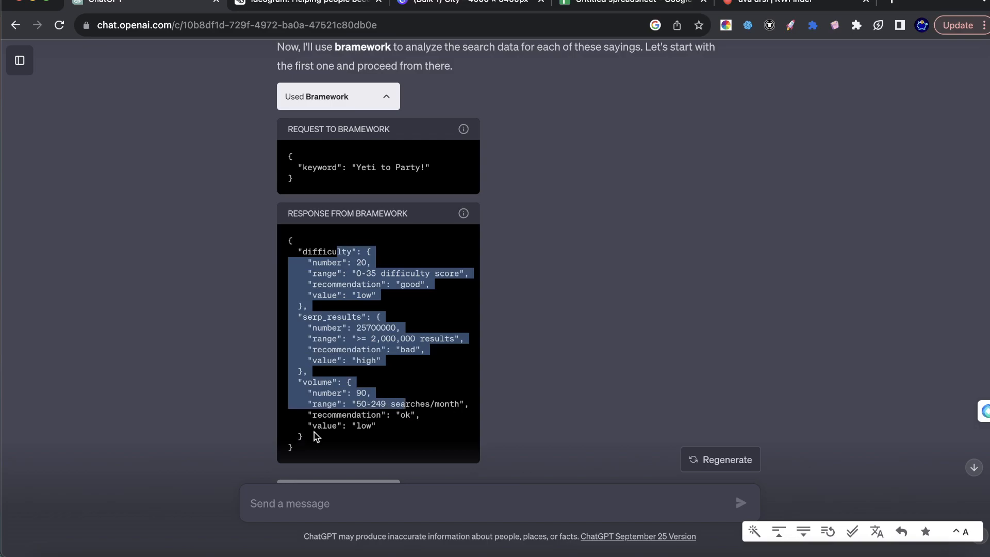
{"action": "left_click_drag", "start_coordinate": [314, 436], "coordinate": [334, 275]}
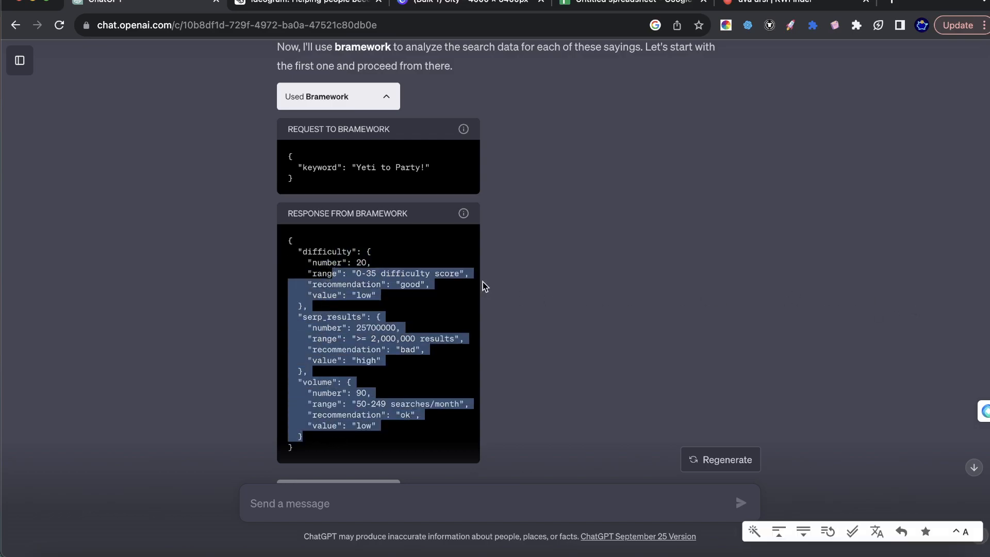
{"action": "scroll", "coordinate": [487, 317], "scroll_direction": "down", "scroll_amount": 2}
{"action": "scroll", "coordinate": [464, 247], "scroll_direction": "up", "scroll_amount": 1}
{"action": "left_click", "coordinate": [396, 125]}
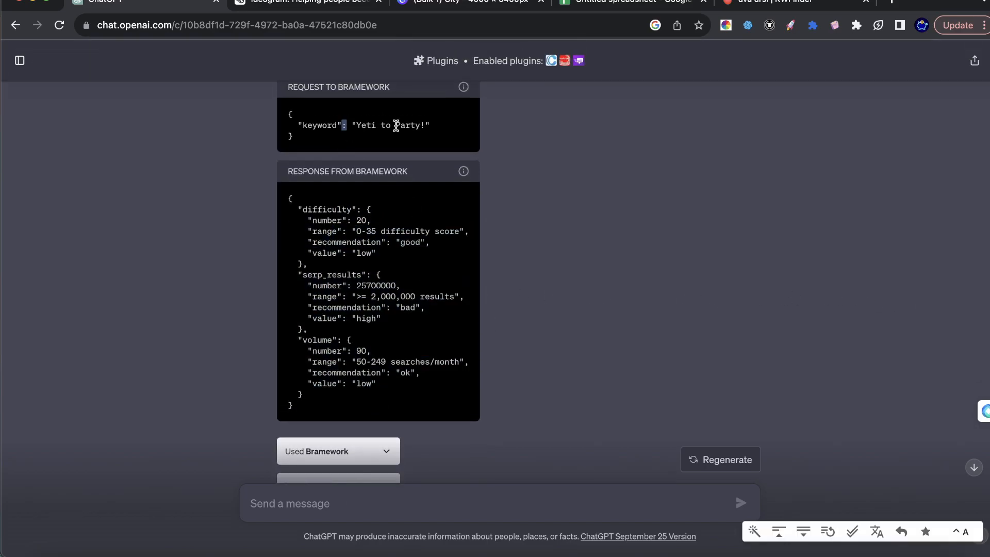
Highlight the 'Yeti to Party!' keyword, its difficulty score and its search volume in the Bramework data.
{"action": "left_click_drag", "start_coordinate": [395, 126], "coordinate": [404, 373]}
{"action": "left_click", "coordinate": [352, 231]}
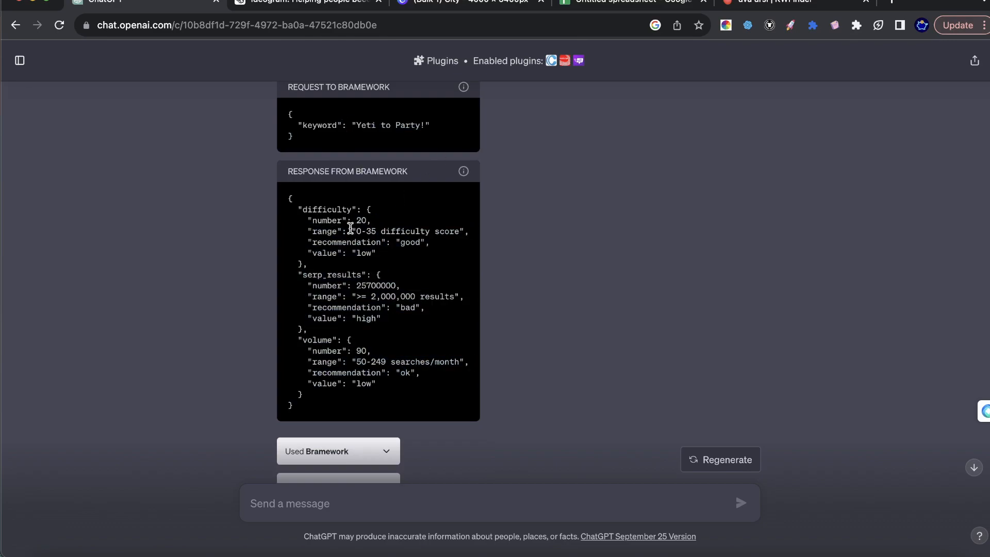
{"action": "scroll", "coordinate": [415, 316], "scroll_direction": "down", "scroll_amount": 3}
{"action": "scroll", "coordinate": [415, 315], "scroll_direction": "down", "scroll_amount": 5}
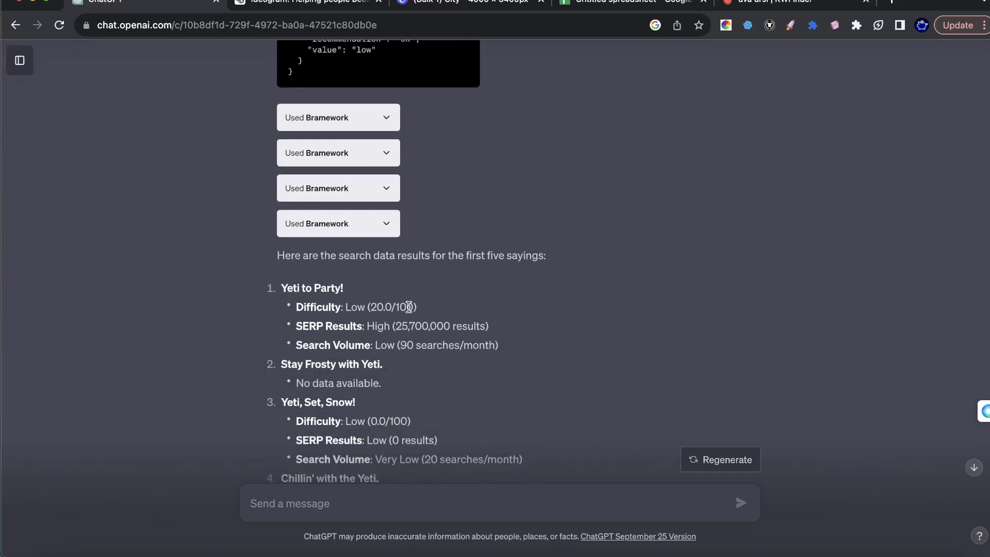
{"action": "left_click_drag", "start_coordinate": [297, 291], "coordinate": [405, 294]}
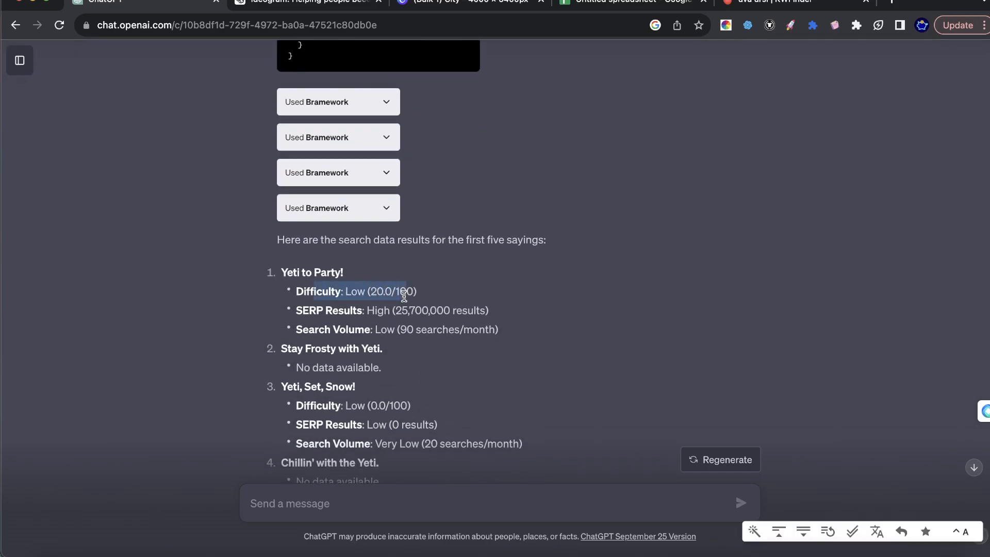
{"action": "left_click", "coordinate": [370, 293]}
{"action": "scroll", "coordinate": [379, 293], "scroll_direction": "up", "scroll_amount": 3}
{"action": "scroll", "coordinate": [383, 298], "scroll_direction": "up", "scroll_amount": 2}
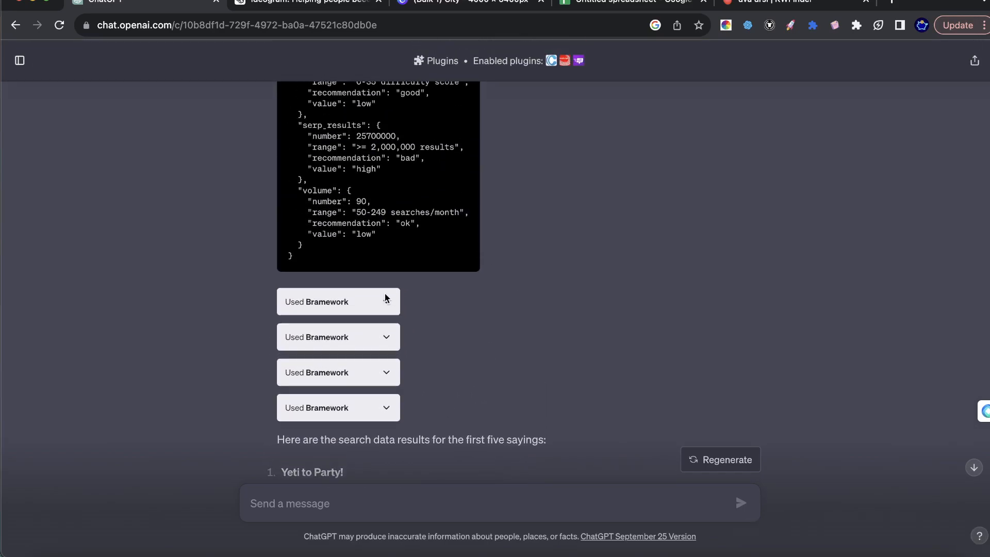
{"action": "scroll", "coordinate": [417, 182], "scroll_direction": "up", "scroll_amount": 1}
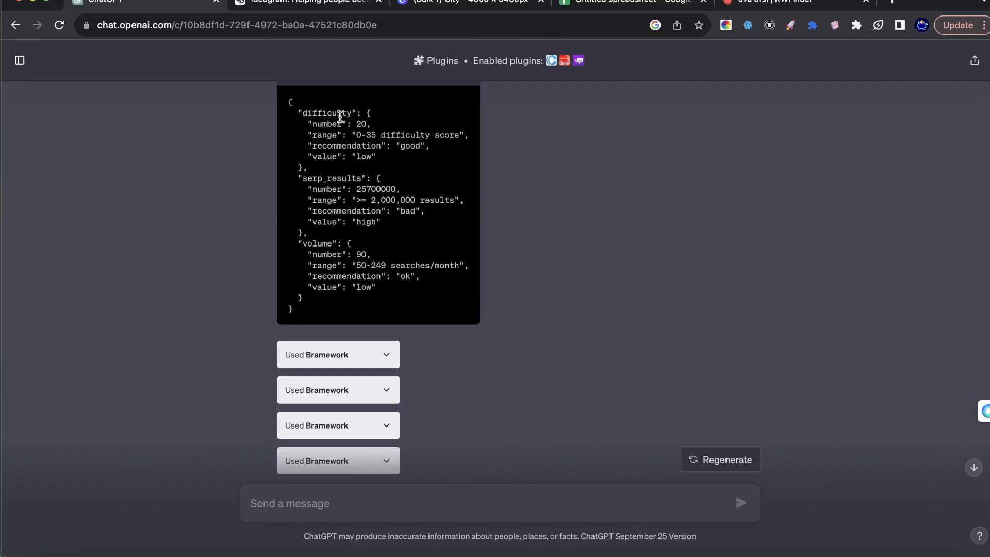
{"action": "mouse_move", "coordinate": [338, 112]}
{"action": "left_mouse_down"}
{"action": "mouse_move", "coordinate": [382, 155]}
{"action": "mouse_move", "coordinate": [374, 134]}
{"action": "mouse_move", "coordinate": [386, 155]}
{"action": "left_mouse_up"}
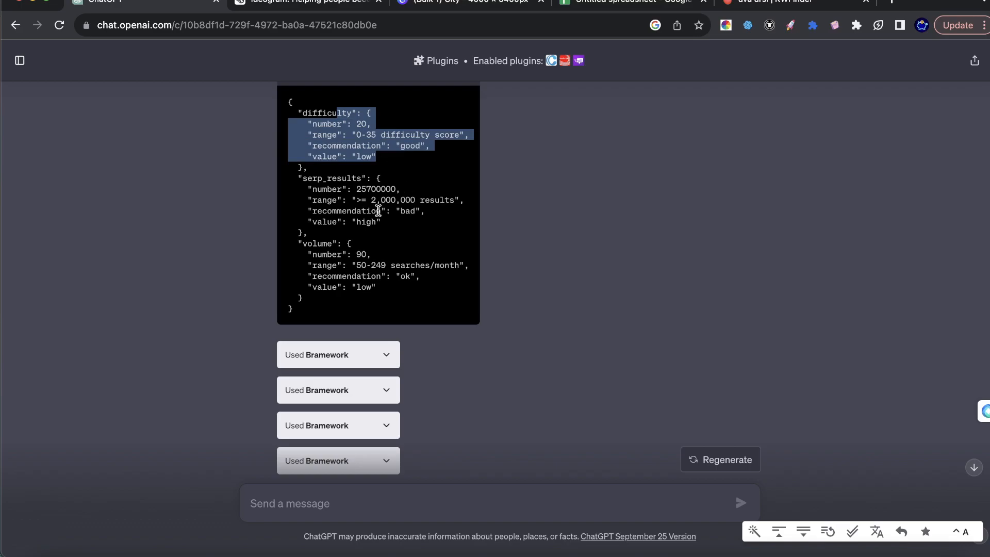
{"action": "scroll", "coordinate": [398, 260], "scroll_direction": "down", "scroll_amount": 2}
{"action": "scroll", "coordinate": [400, 273], "scroll_direction": "down", "scroll_amount": 3}
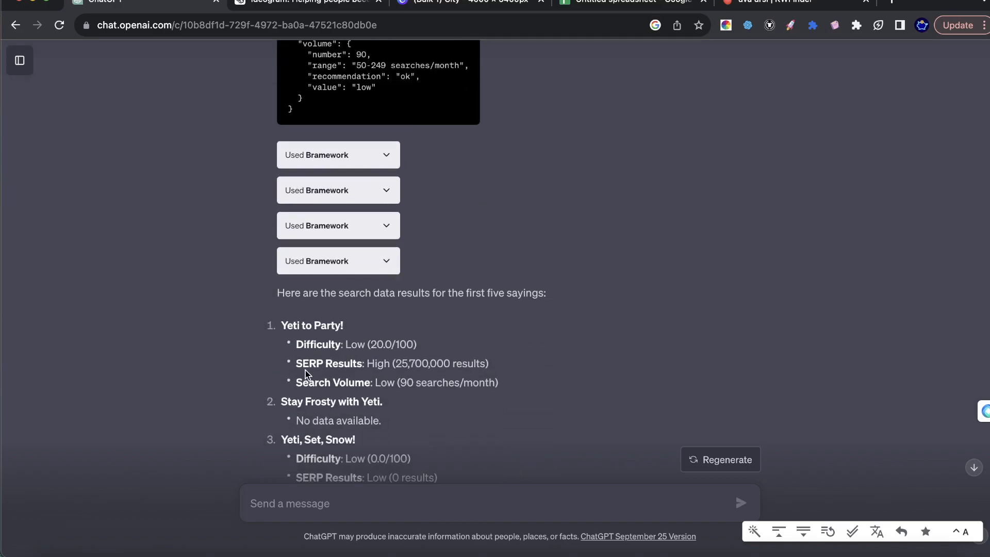
{"action": "left_click_drag", "start_coordinate": [306, 382], "coordinate": [462, 385]}
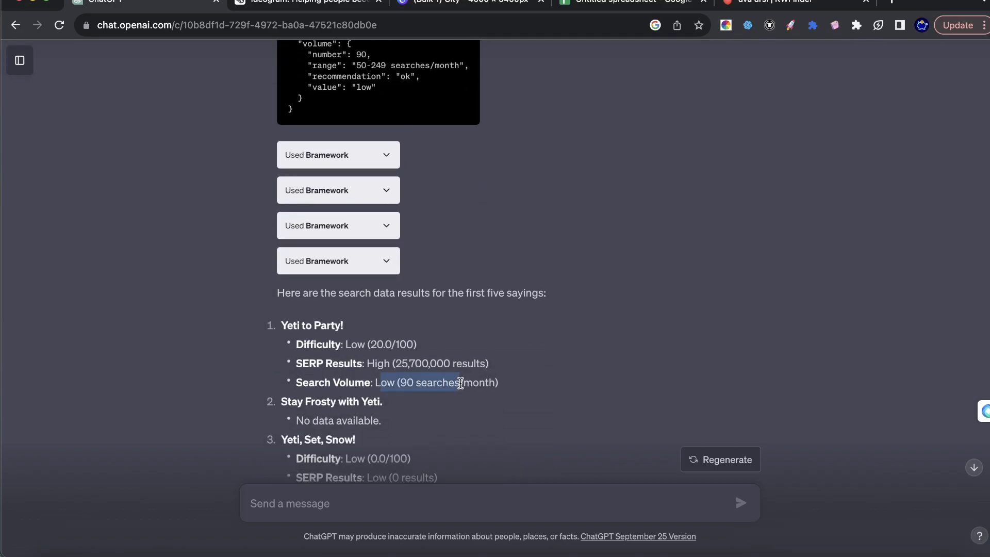
{"action": "scroll", "coordinate": [454, 384], "scroll_direction": "up", "scroll_amount": 3}
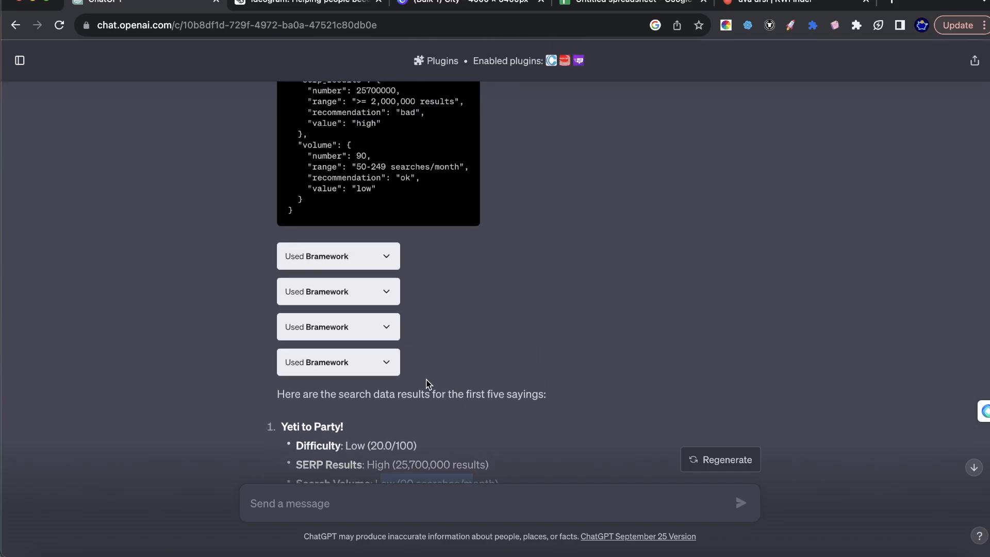
{"action": "scroll", "coordinate": [425, 384], "scroll_direction": "up", "scroll_amount": 2}
{"action": "scroll", "coordinate": [425, 380], "scroll_direction": "up", "scroll_amount": 3}
{"action": "scroll", "coordinate": [426, 377], "scroll_direction": "up", "scroll_amount": 2}
{"action": "scroll", "coordinate": [426, 376], "scroll_direction": "up", "scroll_amount": 2}
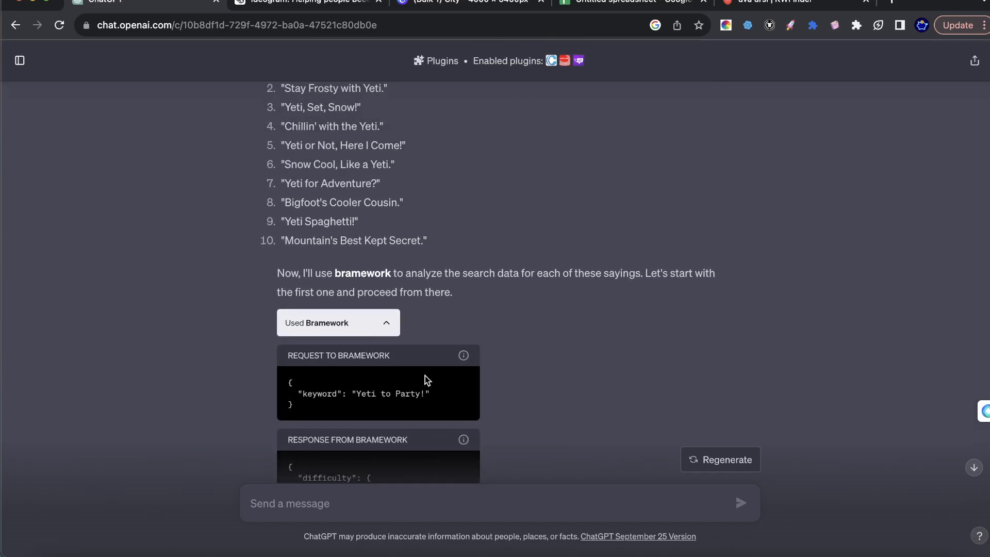
{"action": "scroll", "coordinate": [424, 379], "scroll_direction": "up", "scroll_amount": 3}
{"action": "scroll", "coordinate": [402, 364], "scroll_direction": "up", "scroll_amount": 1}
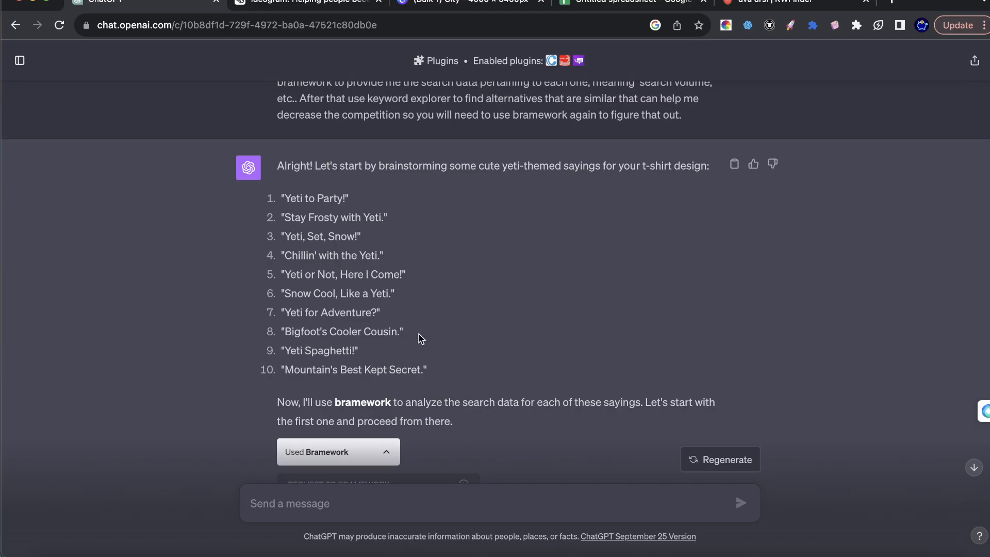
{"action": "scroll", "coordinate": [442, 333], "scroll_direction": "down", "scroll_amount": 3}
{"action": "scroll", "coordinate": [444, 335], "scroll_direction": "down", "scroll_amount": 5}
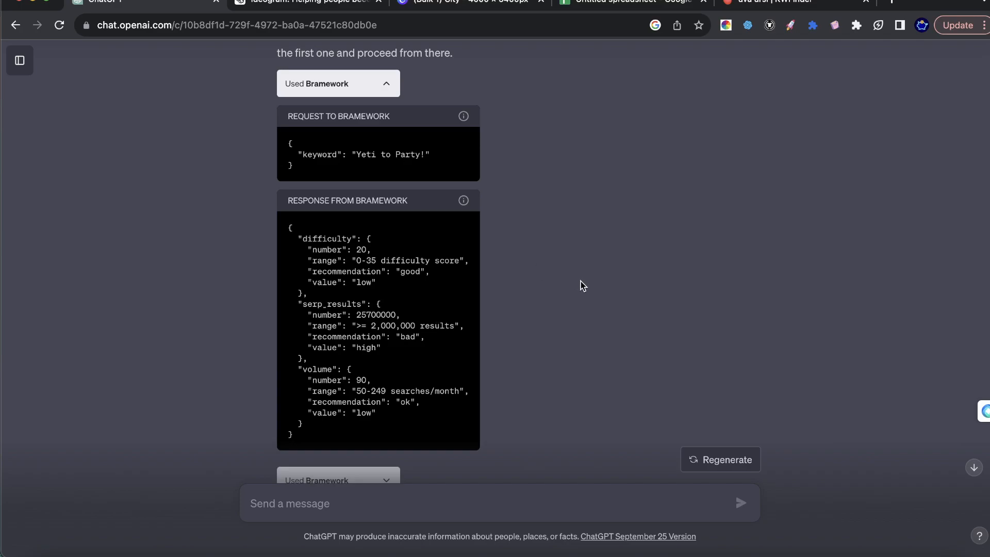
{"action": "scroll", "coordinate": [581, 285], "scroll_direction": "down", "scroll_amount": 4}
{"action": "scroll", "coordinate": [585, 287], "scroll_direction": "down", "scroll_amount": 1}
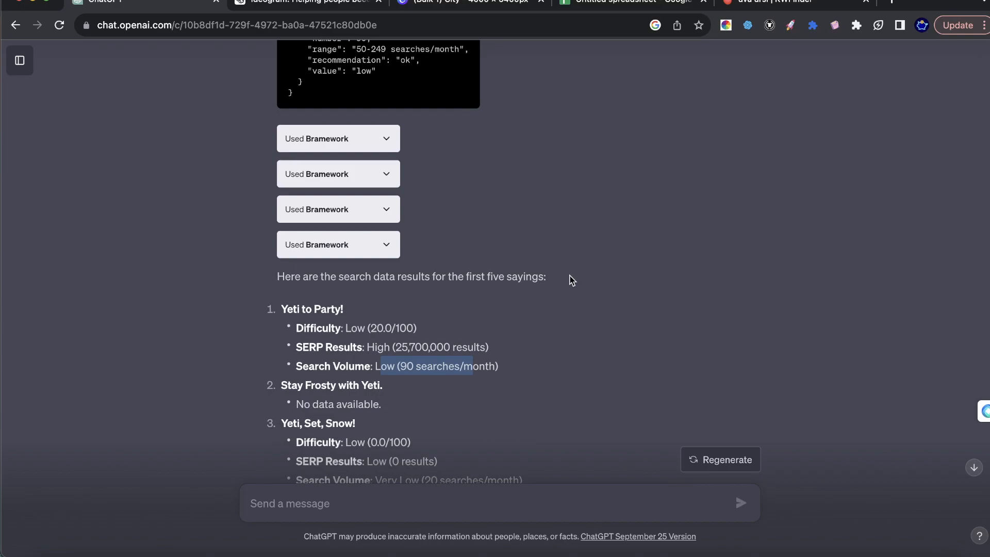
{"action": "scroll", "coordinate": [569, 281], "scroll_direction": "down", "scroll_amount": 1}
{"action": "left_click_drag", "start_coordinate": [297, 241], "coordinate": [401, 348]}
{"action": "scroll", "coordinate": [398, 347], "scroll_direction": "down", "scroll_amount": 1}
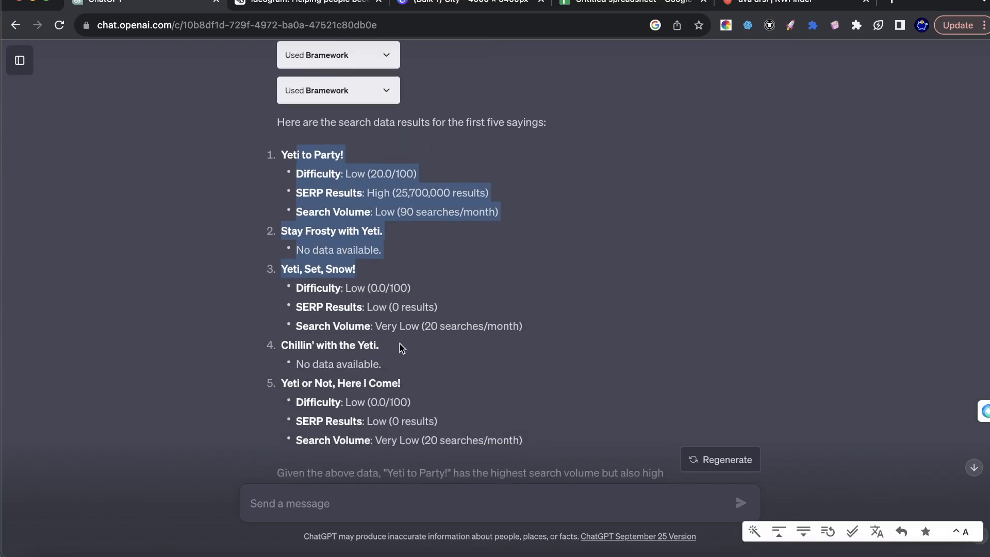
Mark the low-competition search data for sayings three to five, including 'Yeti, Set, Snow!'.
{"action": "left_click_drag", "start_coordinate": [358, 284], "coordinate": [425, 389]}
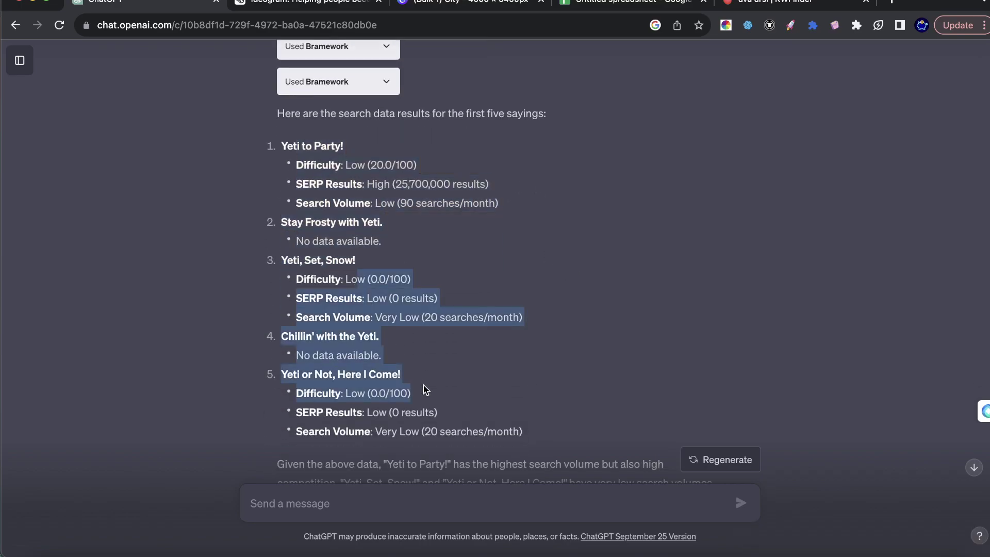
Close the enlarged Ideogram design to show all four and remove the colon after TYPOGRAPHY in the prompt.
{"action": "left_click", "coordinate": [312, 14]}
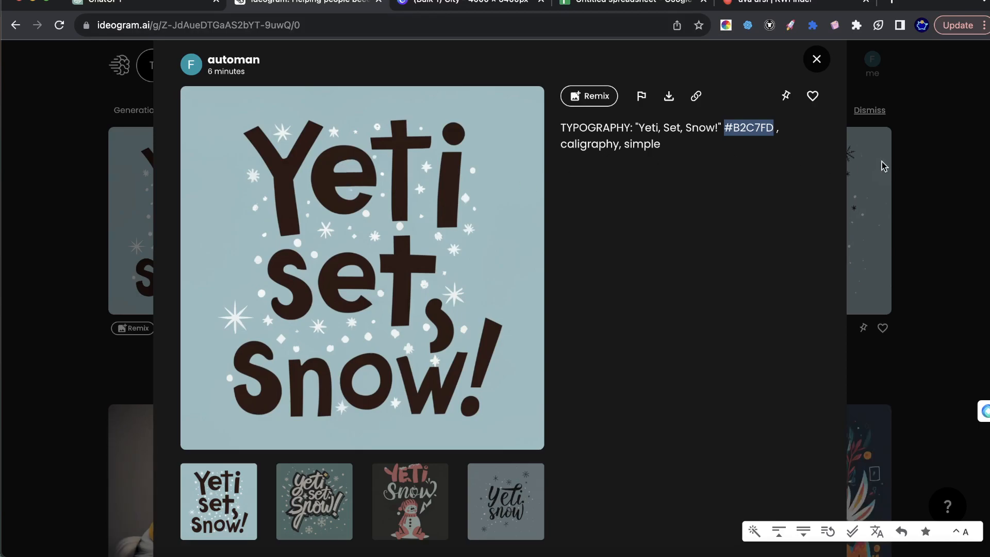
{"action": "left_click", "coordinate": [908, 169]}
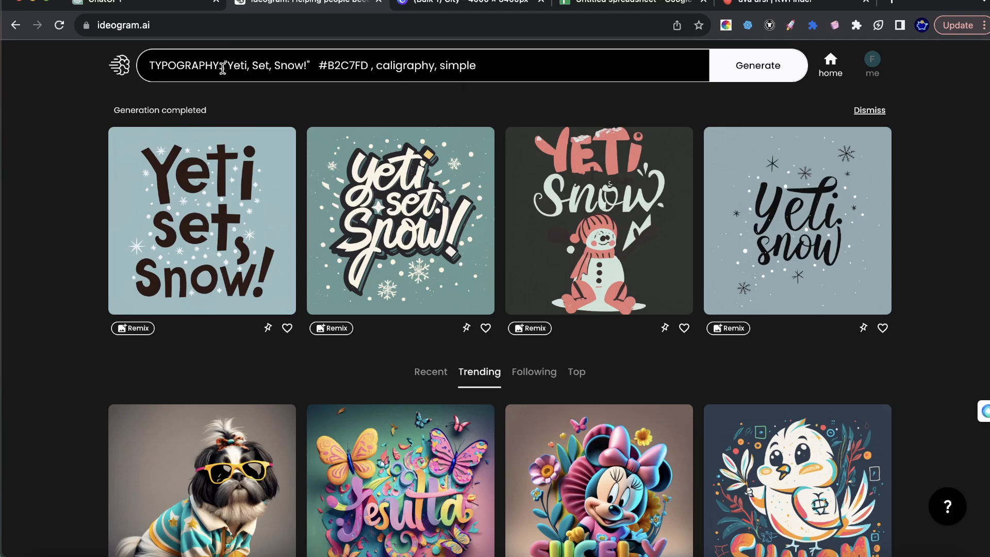
{"action": "left_click", "coordinate": [225, 66]}
{"action": "key", "text": "BackSpace"}
{"action": "key", "text": "BackSpace"}
Check 'Yeti to Party!' in ChatGPT's sayings list and return to the Ideogram yeti designs.
{"action": "left_click", "coordinate": [177, 4]}
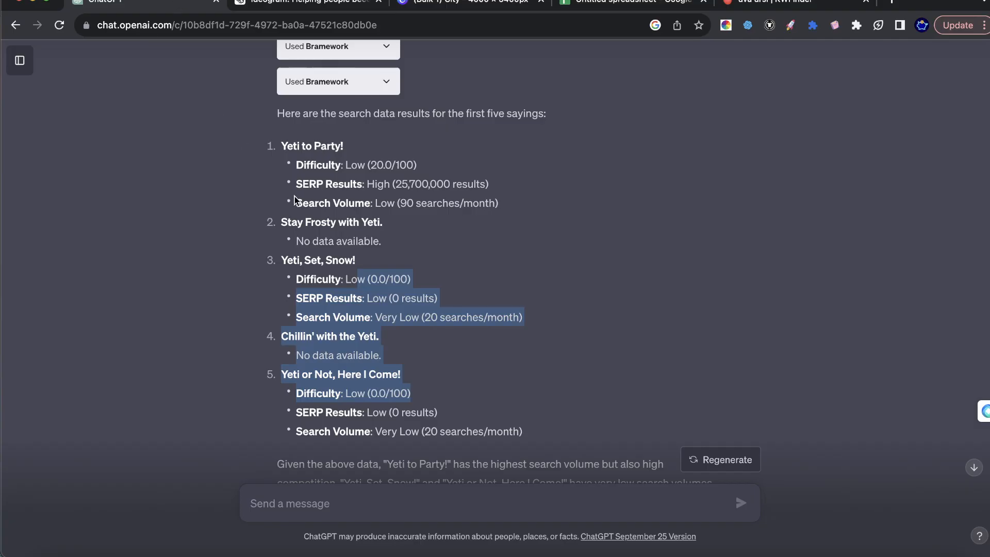
{"action": "scroll", "coordinate": [348, 212], "scroll_direction": "up", "scroll_amount": 2}
{"action": "scroll", "coordinate": [391, 220], "scroll_direction": "up", "scroll_amount": 5}
{"action": "scroll", "coordinate": [391, 220], "scroll_direction": "up", "scroll_amount": 5}
{"action": "scroll", "coordinate": [388, 222], "scroll_direction": "up", "scroll_amount": 5}
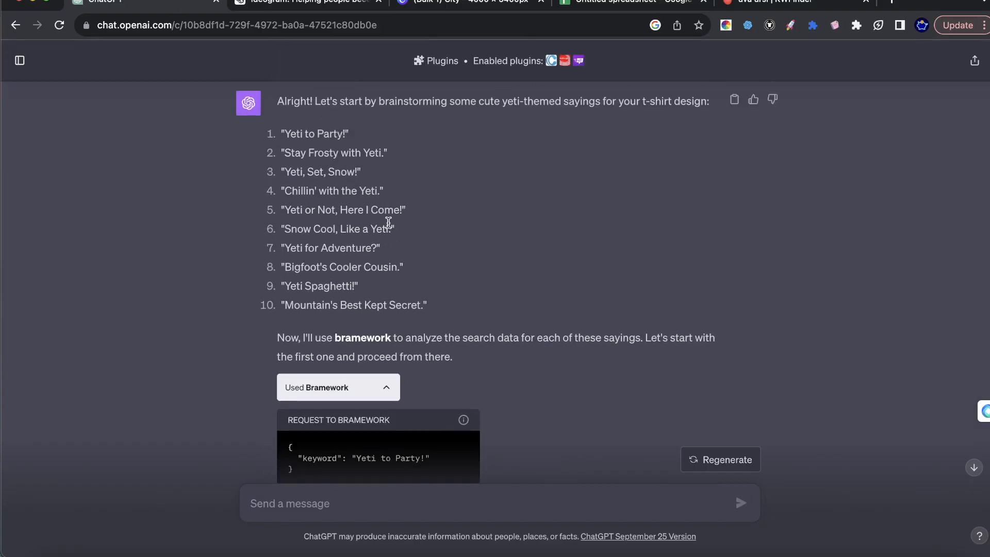
{"action": "scroll", "coordinate": [379, 224], "scroll_direction": "up", "scroll_amount": 2}
{"action": "left_click_drag", "start_coordinate": [346, 204], "coordinate": [307, 204]}
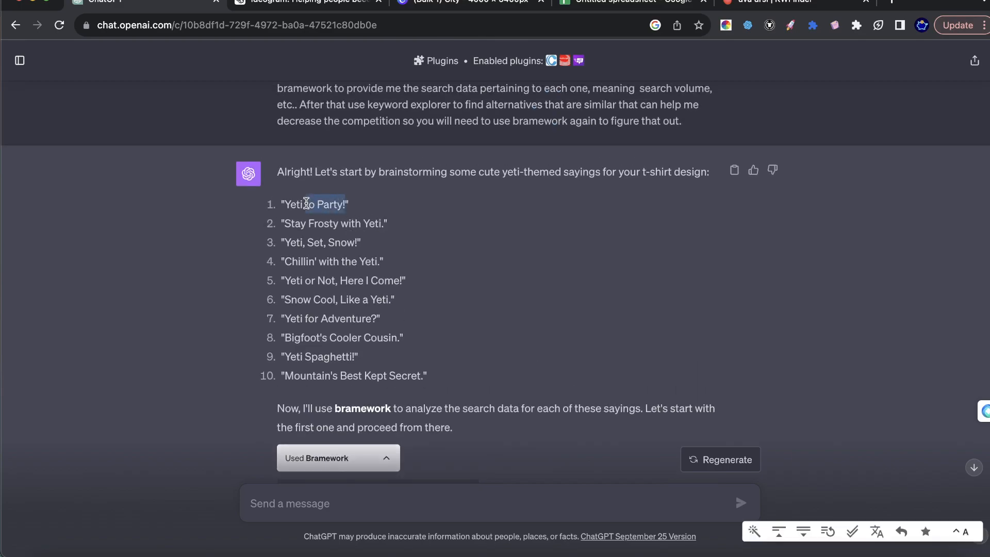
{"action": "left_click", "coordinate": [273, 5]}
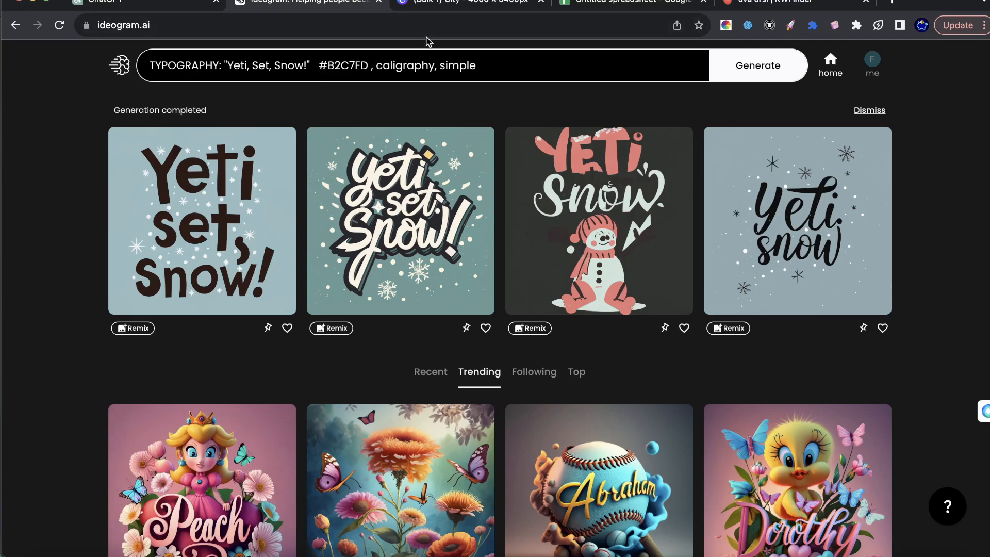
Generate several six-colour AI palettes, marking the hex codes of the first, then close the generator.
{"action": "left_click", "coordinate": [726, 25]}
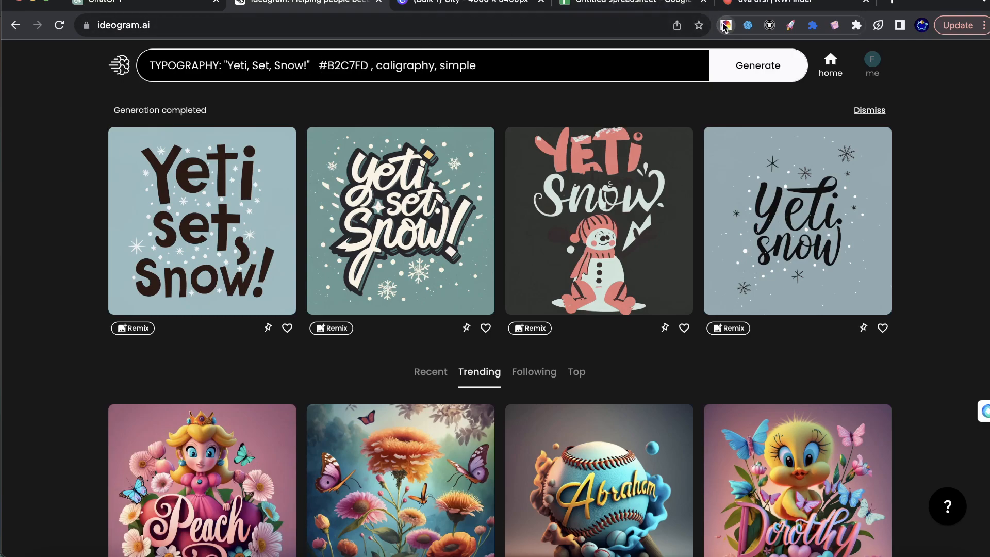
{"action": "left_click", "coordinate": [548, 116]}
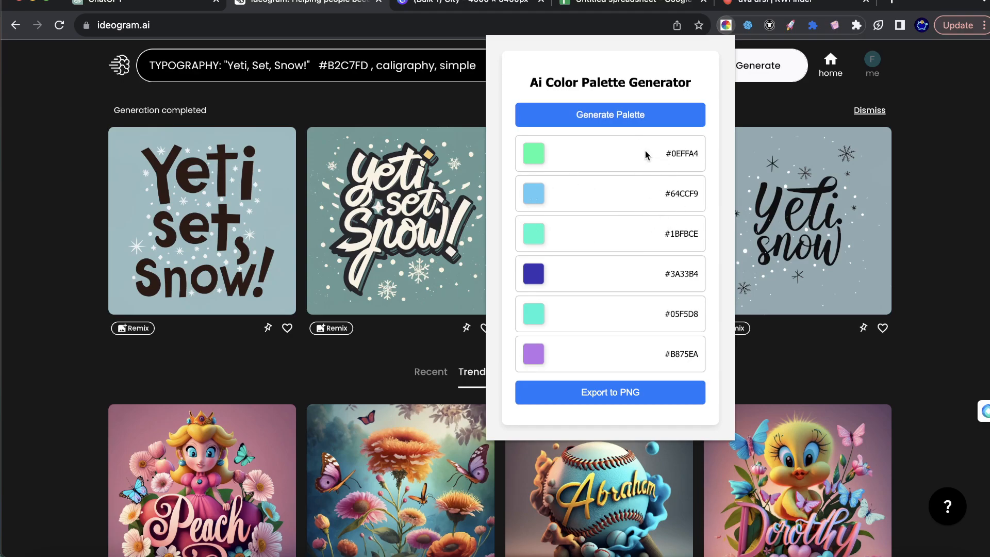
{"action": "left_click_drag", "start_coordinate": [647, 155], "coordinate": [680, 331]}
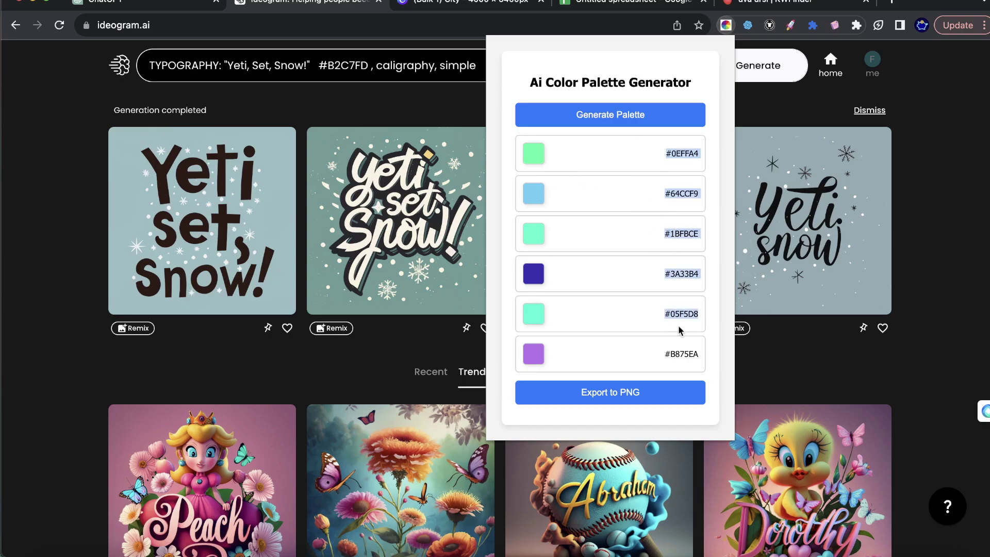
{"action": "left_click", "coordinate": [621, 115]}
{"action": "left_click", "coordinate": [623, 117]}
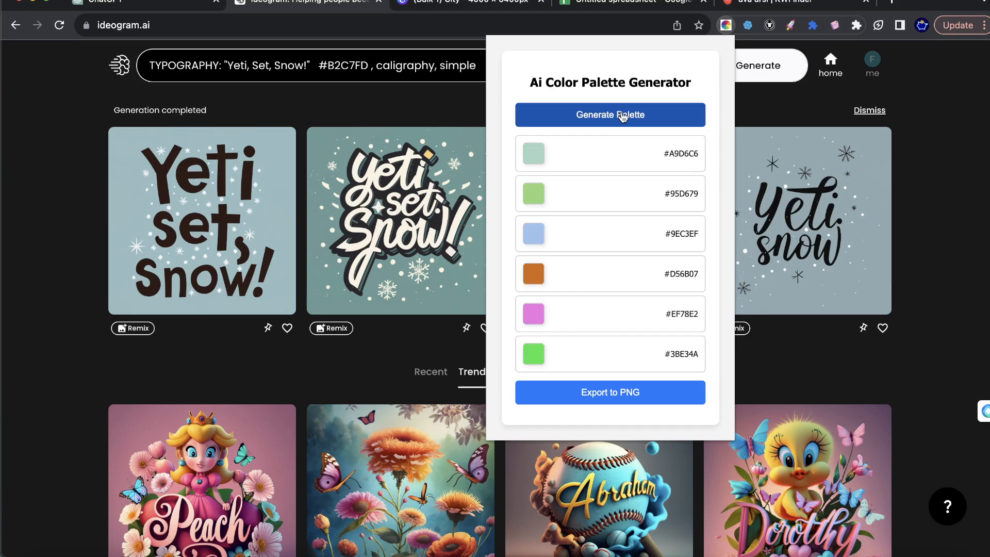
{"action": "left_click", "coordinate": [622, 117]}
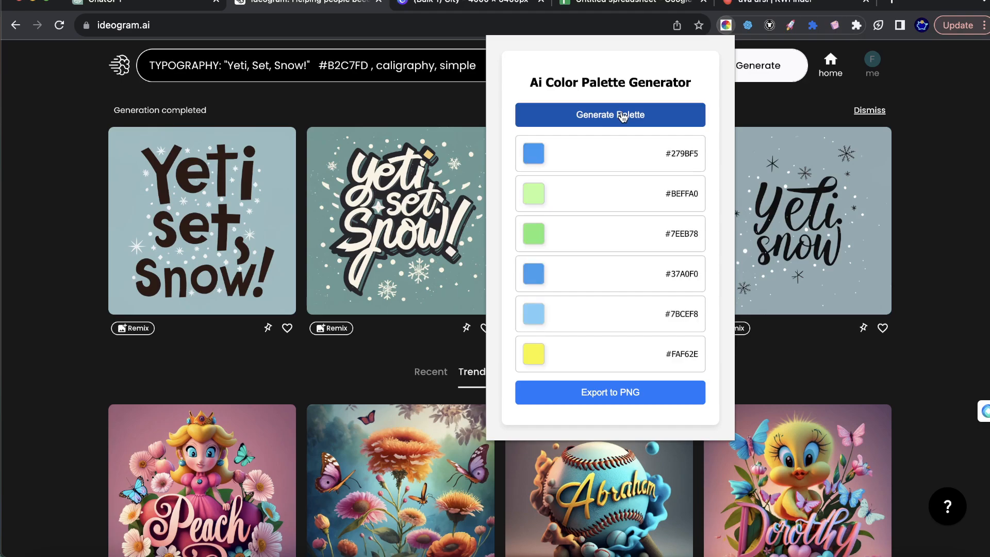
{"action": "left_click", "coordinate": [623, 116]}
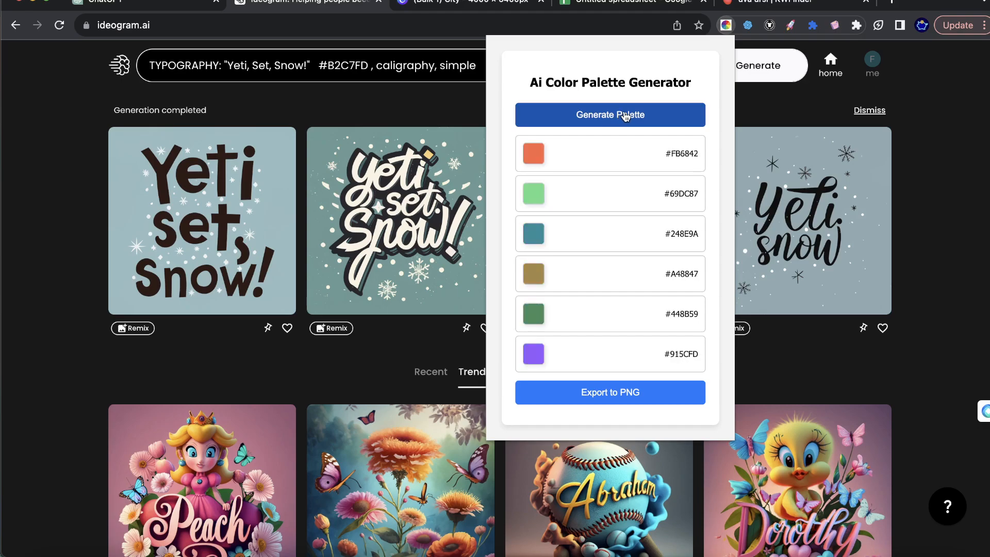
{"action": "left_click", "coordinate": [978, 213]}
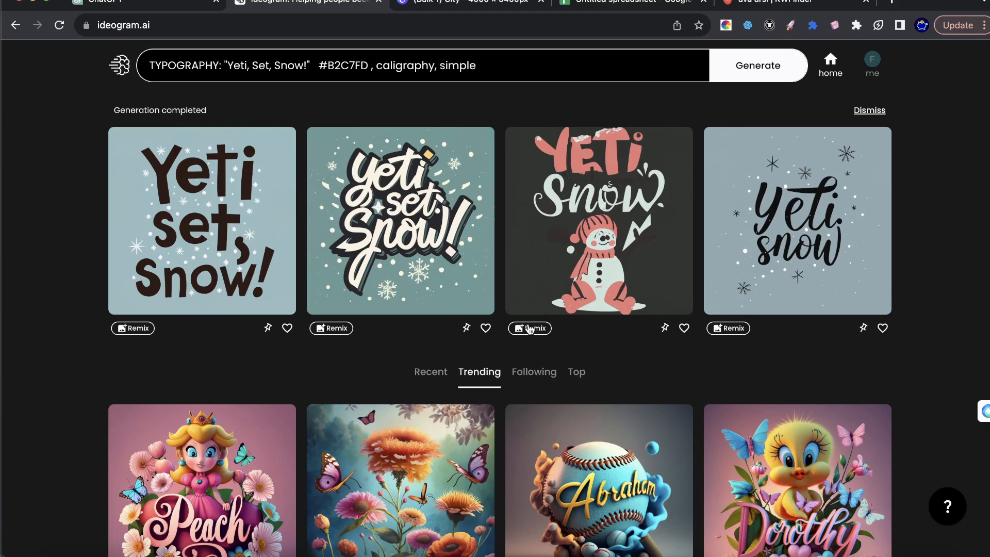
Preview the snowman, fourth, second and first yeti designs enlarged, ending on 'Yeti, set, Snow!', then return to ChatGPT.
{"action": "left_click", "coordinate": [582, 247]}
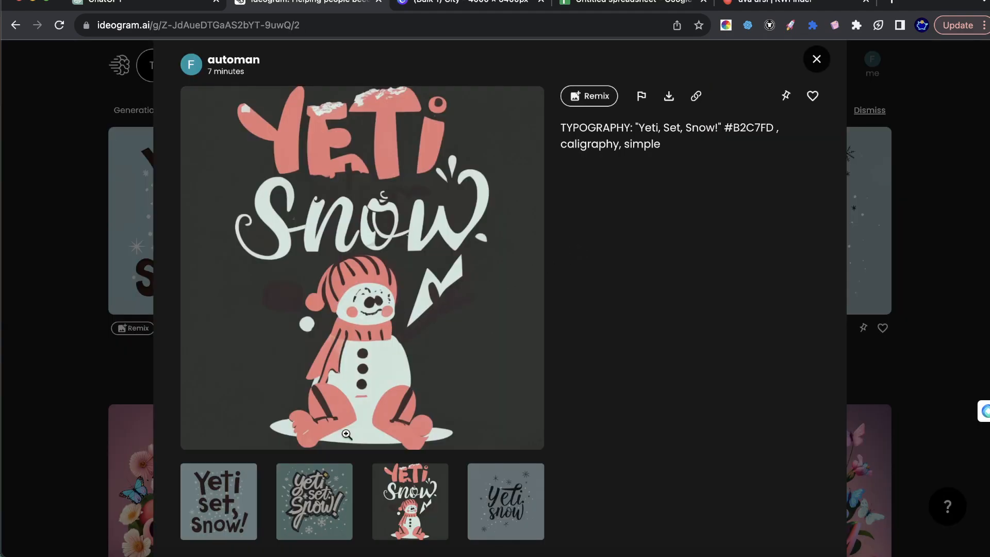
{"action": "left_click", "coordinate": [519, 493]}
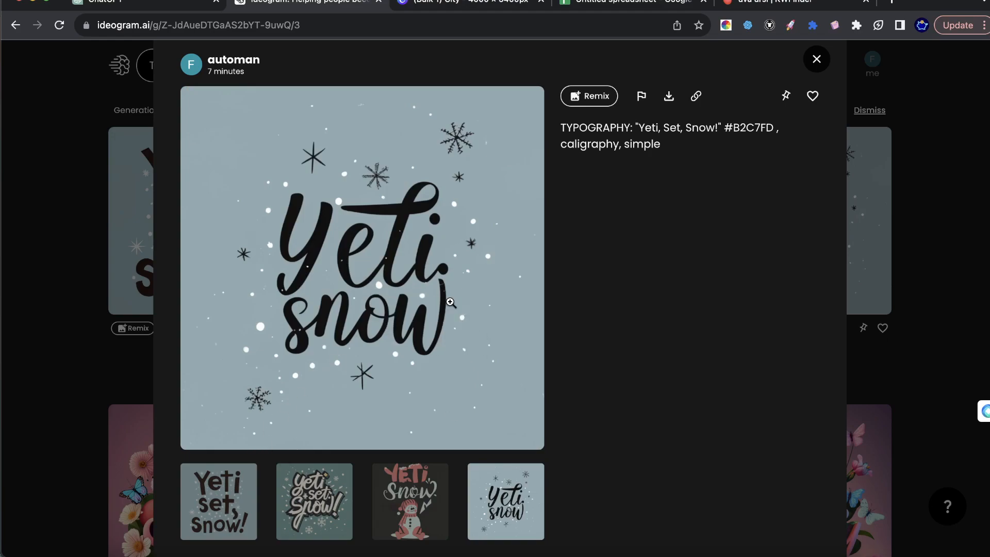
{"action": "left_click", "coordinate": [325, 518]}
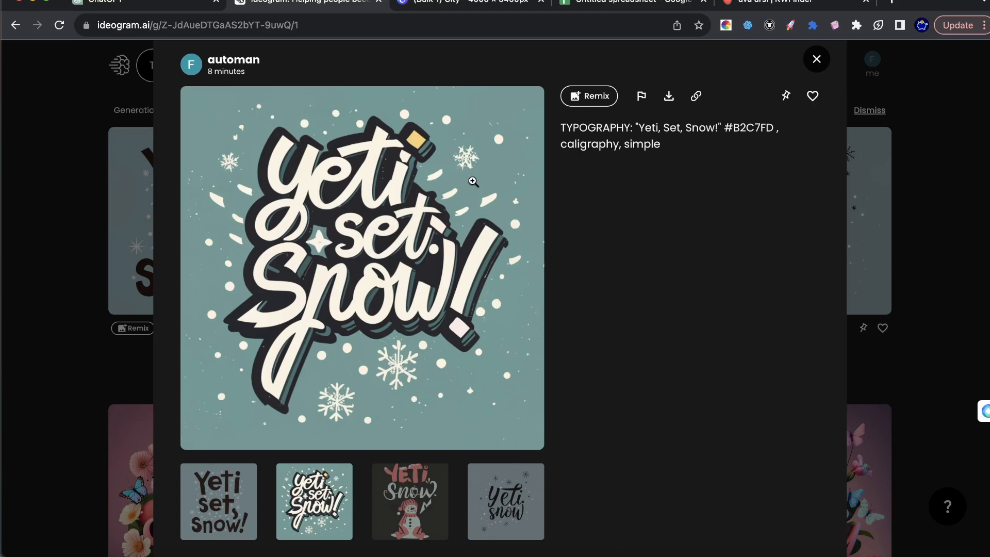
{"action": "left_click", "coordinate": [212, 507]}
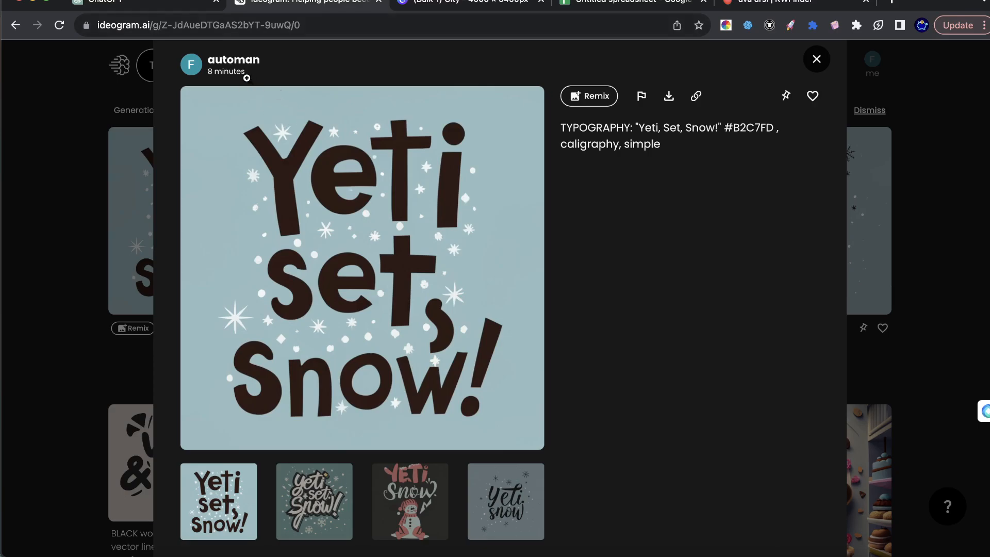
{"action": "left_click", "coordinate": [169, 6]}
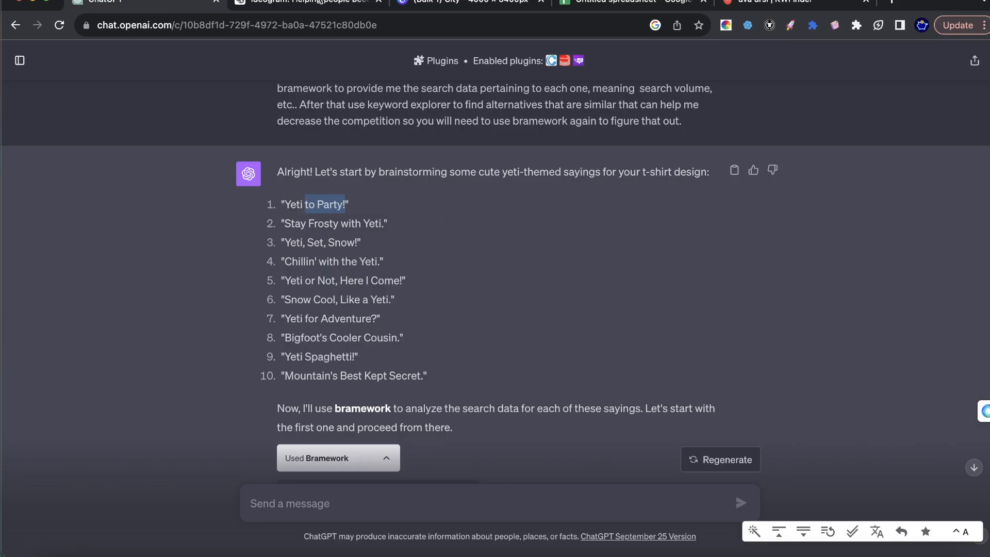
{"action": "scroll", "coordinate": [456, 214], "scroll_direction": "down", "scroll_amount": 3}
{"action": "scroll", "coordinate": [453, 215], "scroll_direction": "down", "scroll_amount": 3}
{"action": "scroll", "coordinate": [452, 217], "scroll_direction": "down", "scroll_amount": 4}
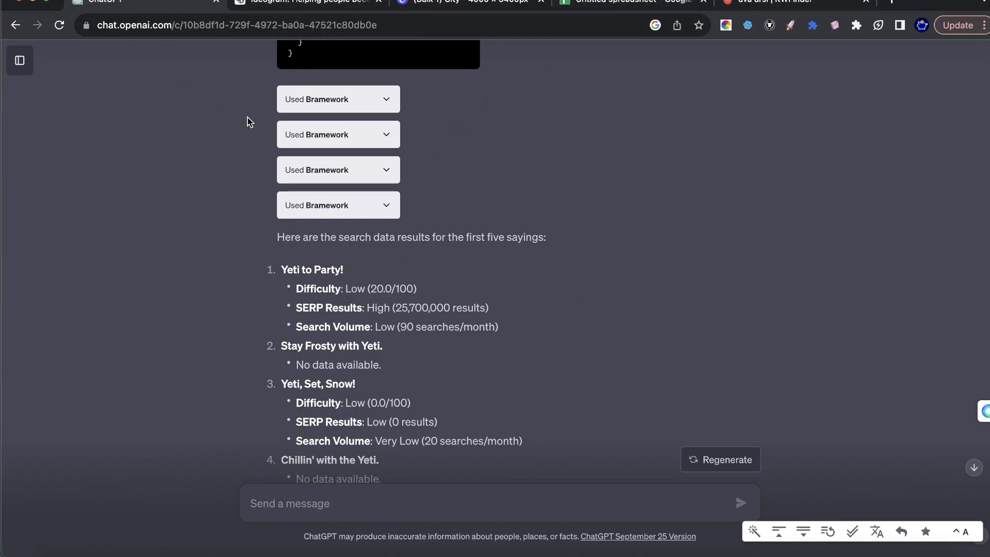
{"action": "scroll", "coordinate": [332, 99], "scroll_direction": "up", "scroll_amount": 3}
{"action": "scroll", "coordinate": [325, 100], "scroll_direction": "up", "scroll_amount": 1}
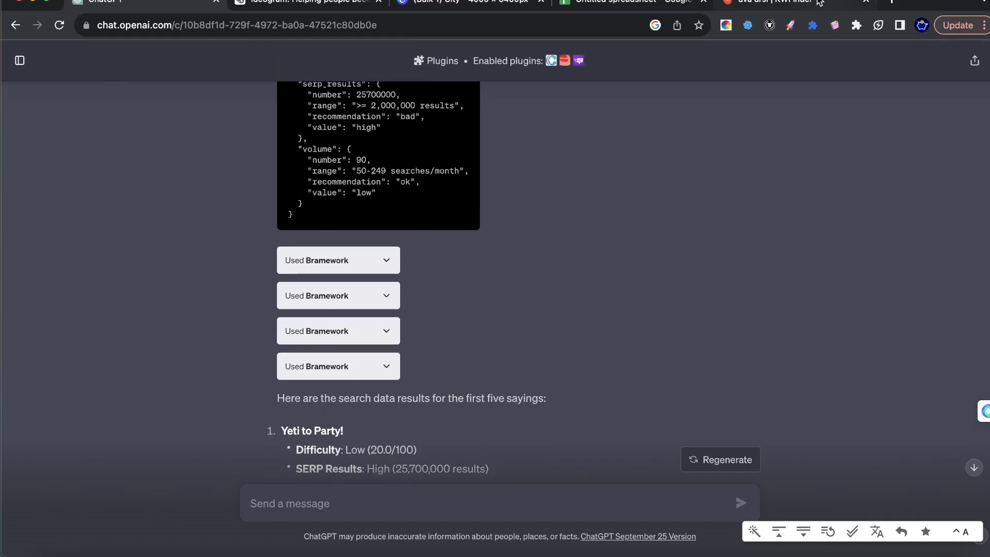
{"action": "left_click", "coordinate": [820, 5]}
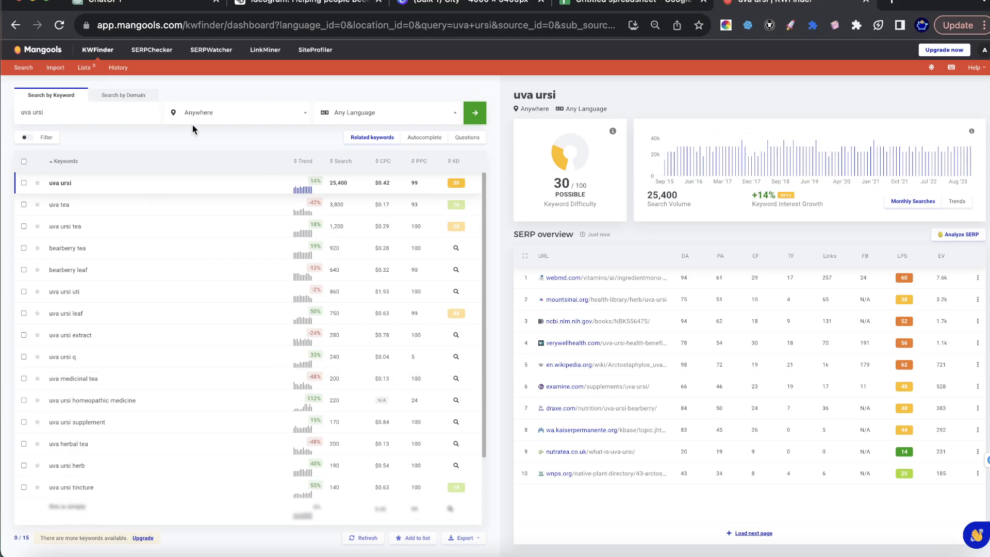
{"action": "triple_click", "coordinate": [12, 106]}
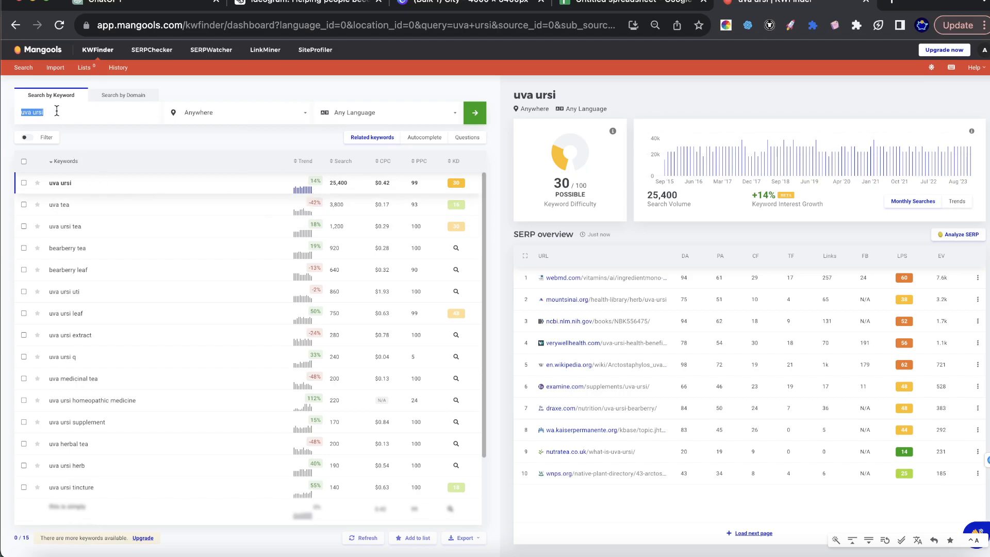
{"action": "left_click", "coordinate": [89, 113]}
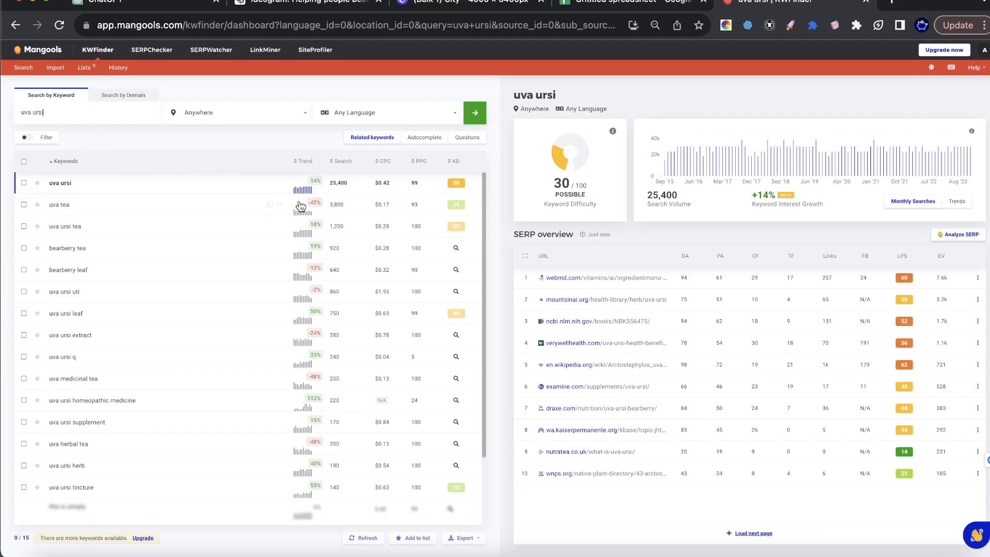
{"action": "mouse_move", "coordinate": [232, 226]}
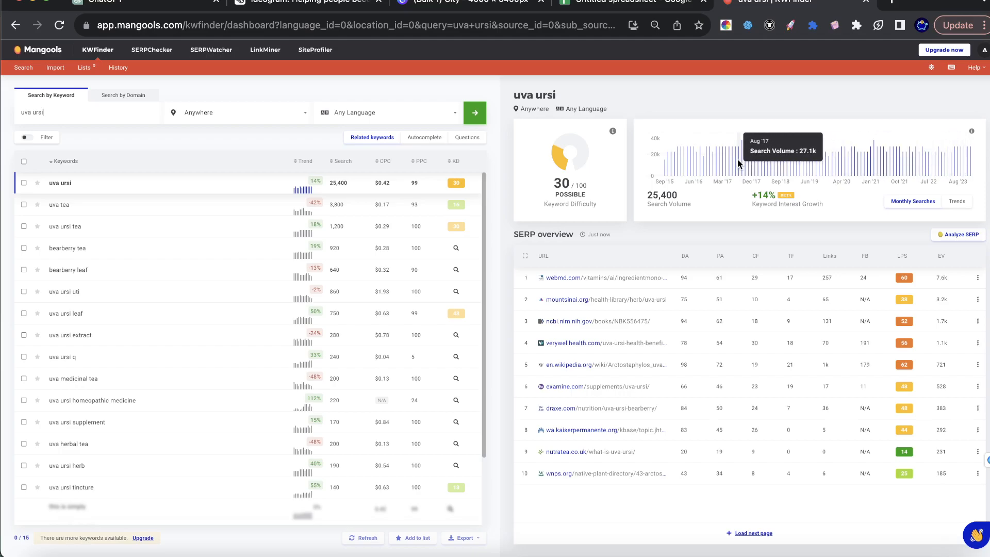
{"action": "mouse_move", "coordinate": [155, 225]}
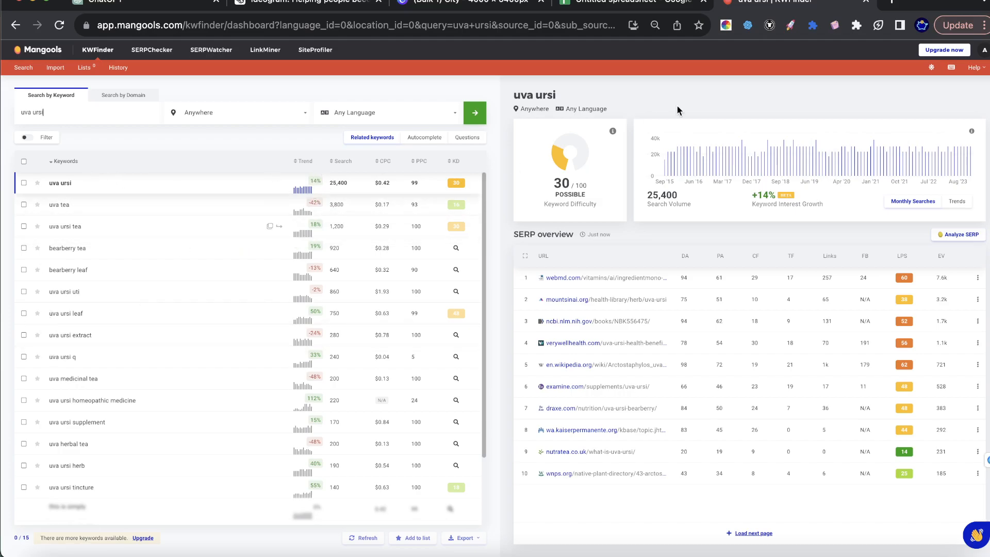
{"action": "left_click", "coordinate": [135, 7]}
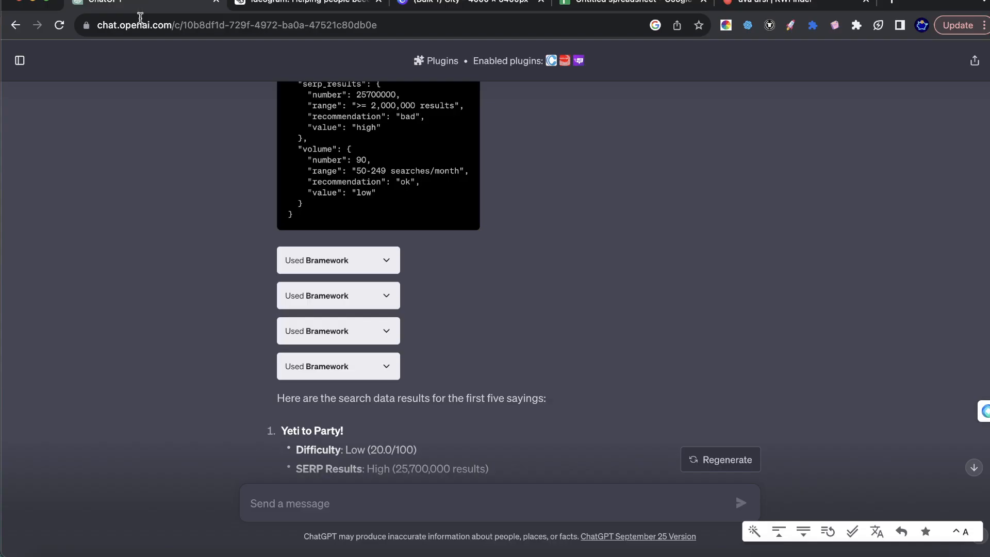
{"action": "scroll", "coordinate": [634, 259], "scroll_direction": "up", "scroll_amount": 10}
{"action": "scroll", "coordinate": [537, 162], "scroll_direction": "down", "scroll_amount": 2}
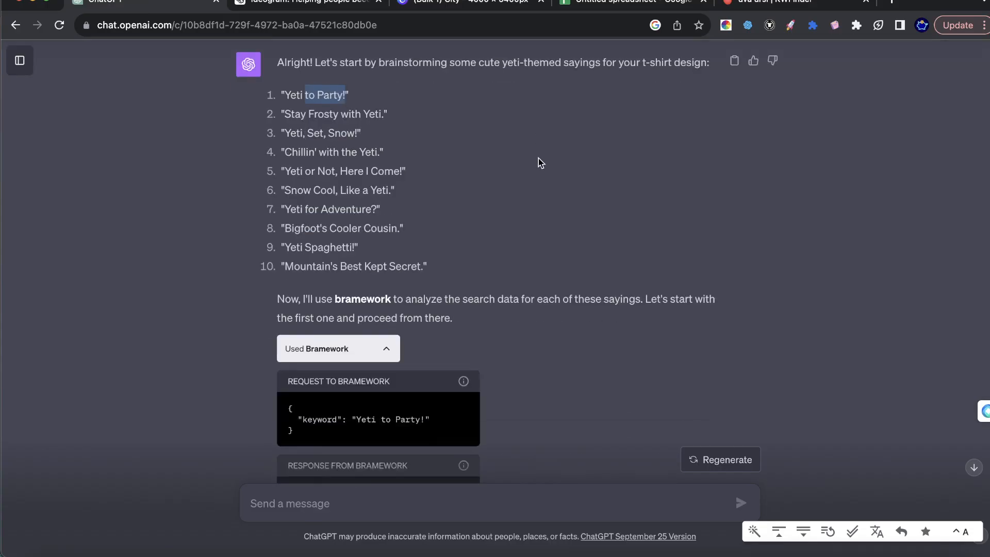
{"action": "scroll", "coordinate": [536, 162], "scroll_direction": "down", "scroll_amount": 3}
{"action": "scroll", "coordinate": [431, 168], "scroll_direction": "up", "scroll_amount": 1}
{"action": "scroll", "coordinate": [431, 168], "scroll_direction": "up", "scroll_amount": 2}
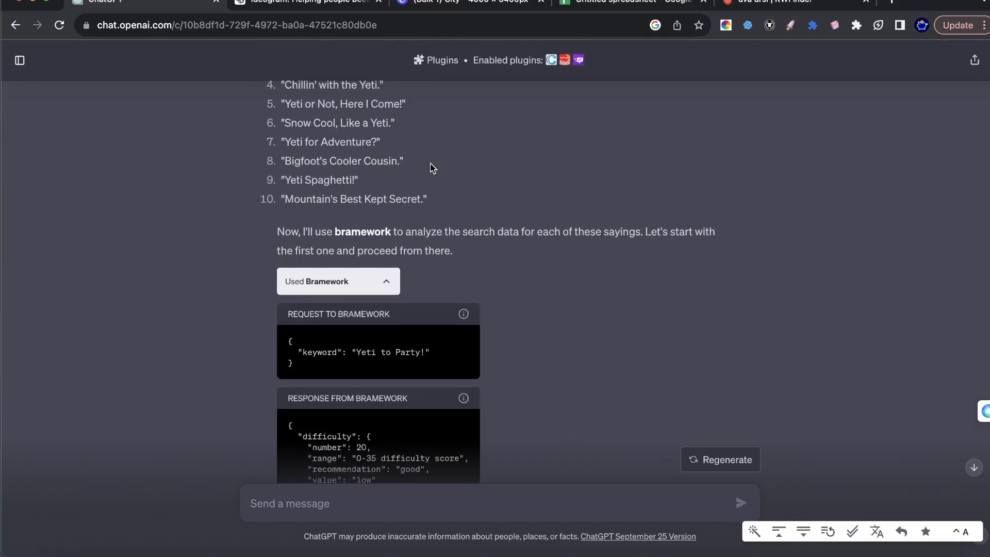
{"action": "scroll", "coordinate": [431, 168], "scroll_direction": "down", "scroll_amount": 3}
{"action": "scroll", "coordinate": [389, 101], "scroll_direction": "down", "scroll_amount": 1}
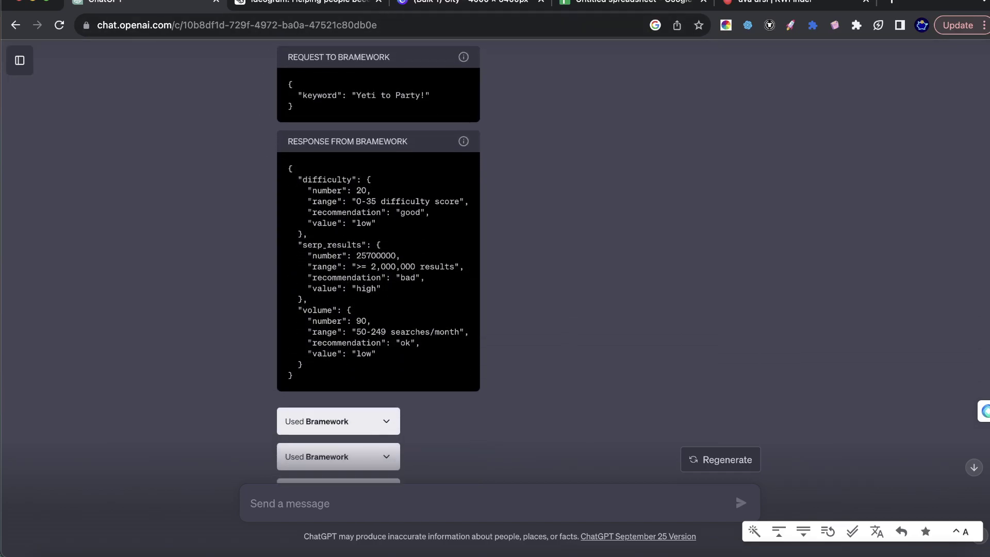
{"action": "left_click", "coordinate": [754, 1]}
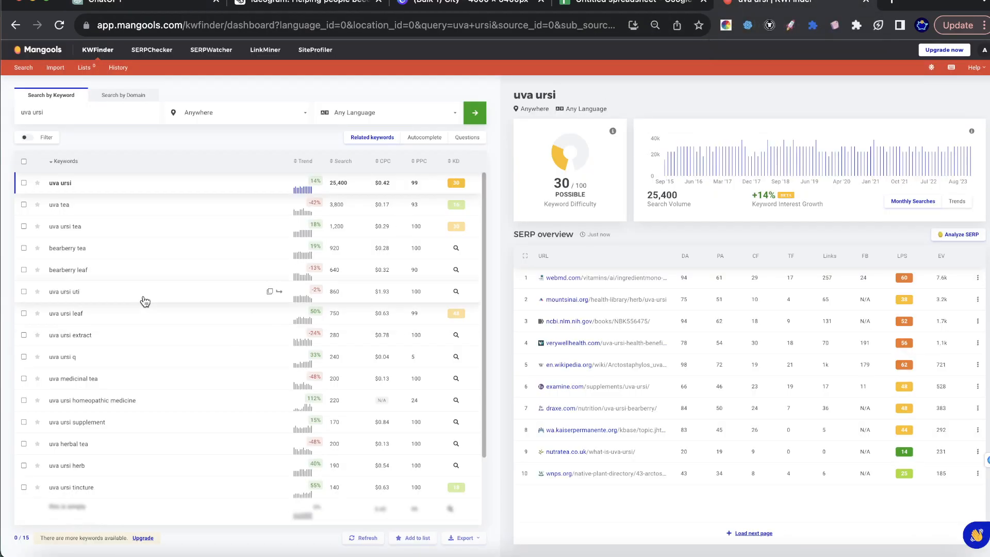
{"action": "scroll", "coordinate": [86, 329], "scroll_direction": "down", "scroll_amount": 2}
{"action": "scroll", "coordinate": [88, 301], "scroll_direction": "up", "scroll_amount": 2}
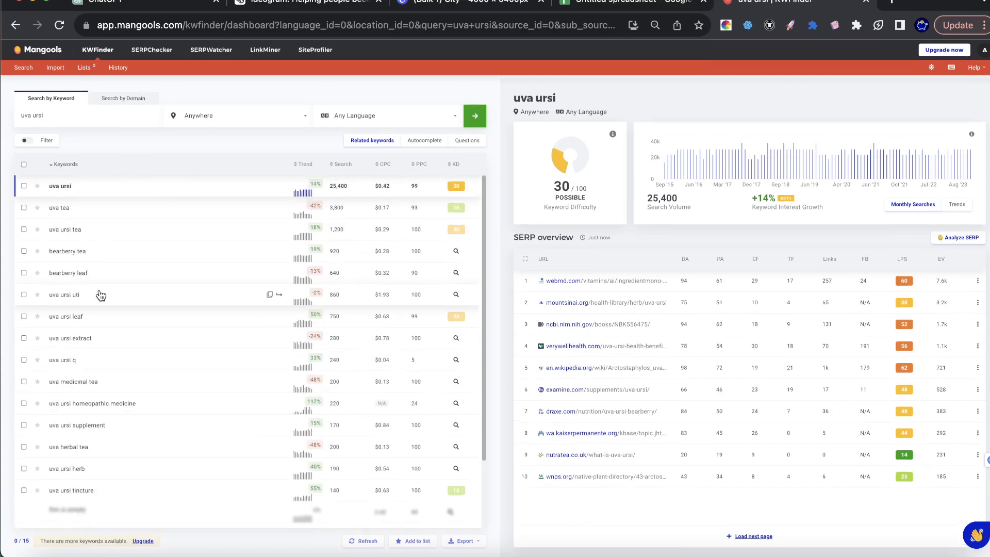
{"action": "left_click", "coordinate": [125, 4]}
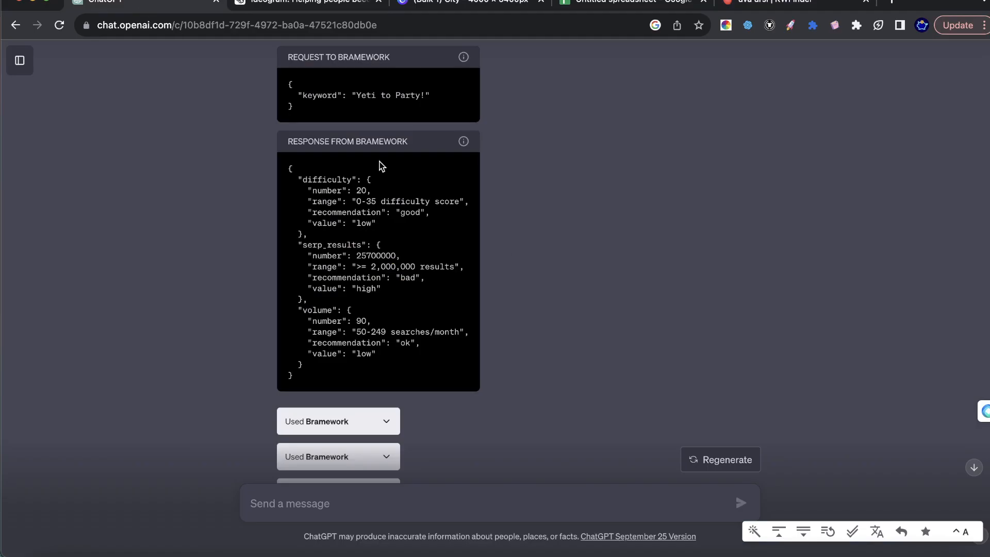
{"action": "scroll", "coordinate": [386, 303], "scroll_direction": "up", "scroll_amount": 5}
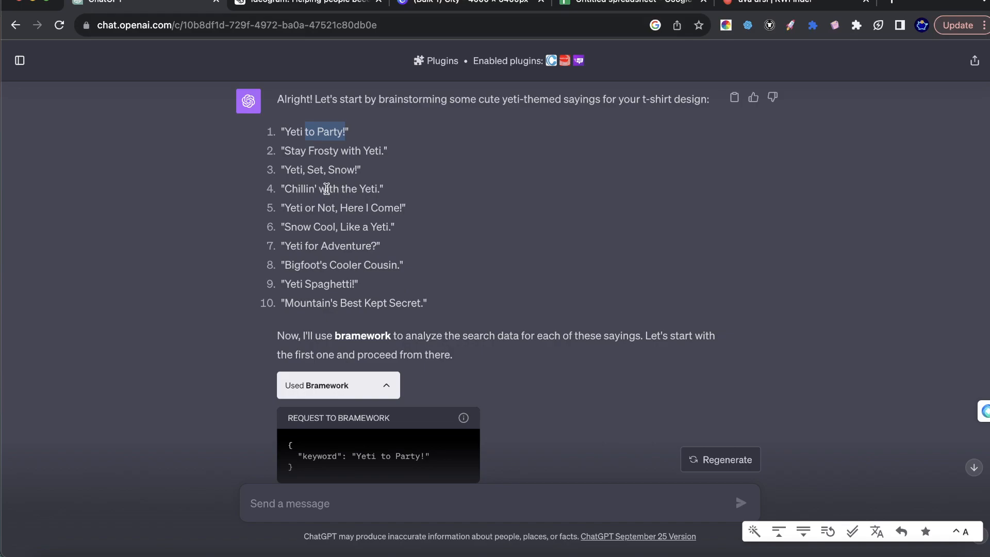
{"action": "scroll", "coordinate": [327, 188], "scroll_direction": "down", "scroll_amount": 5}
{"action": "scroll", "coordinate": [327, 189], "scroll_direction": "down", "scroll_amount": 4}
{"action": "scroll", "coordinate": [327, 189], "scroll_direction": "down", "scroll_amount": 1}
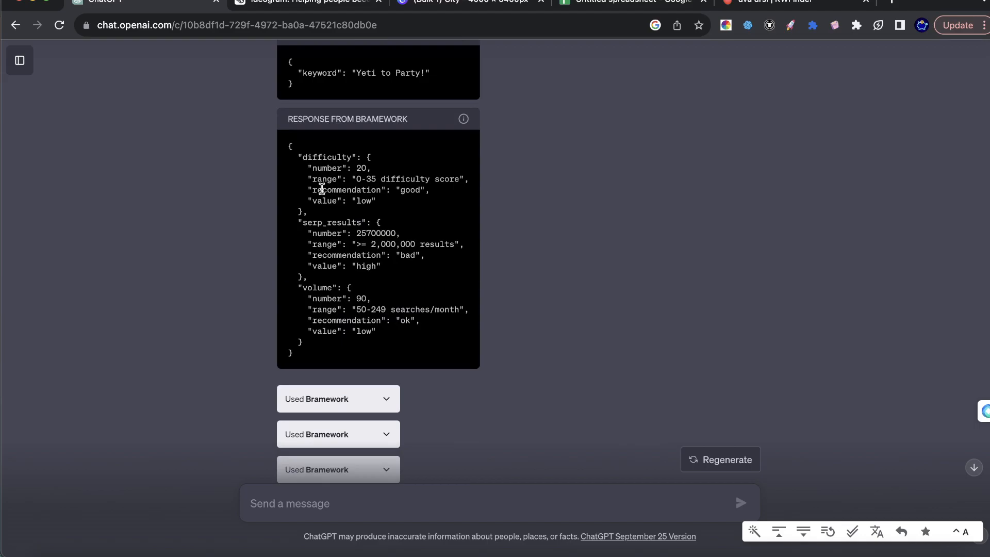
{"action": "scroll", "coordinate": [494, 199], "scroll_direction": "down", "scroll_amount": 3}
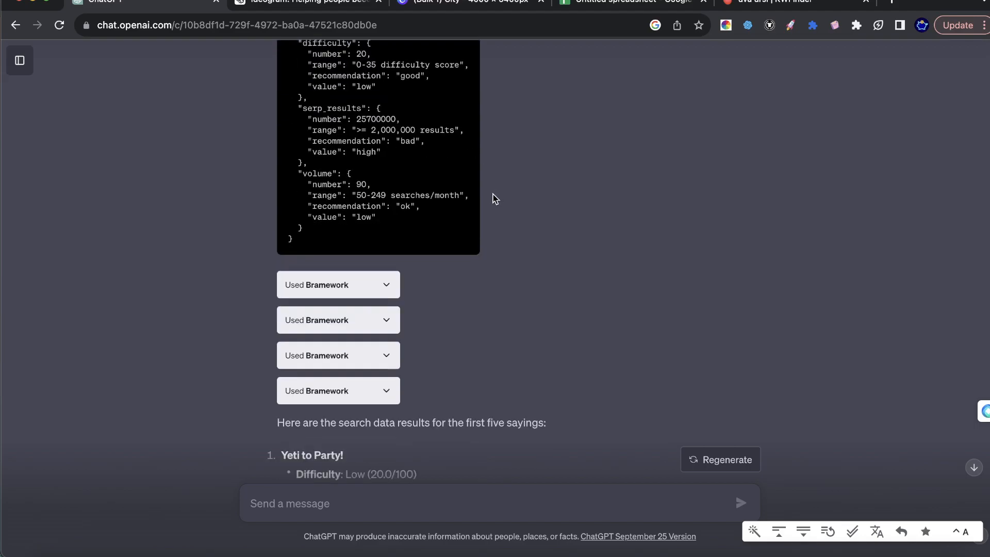
{"action": "scroll", "coordinate": [487, 196], "scroll_direction": "down", "scroll_amount": 8}
{"action": "scroll", "coordinate": [476, 199], "scroll_direction": "down", "scroll_amount": 1}
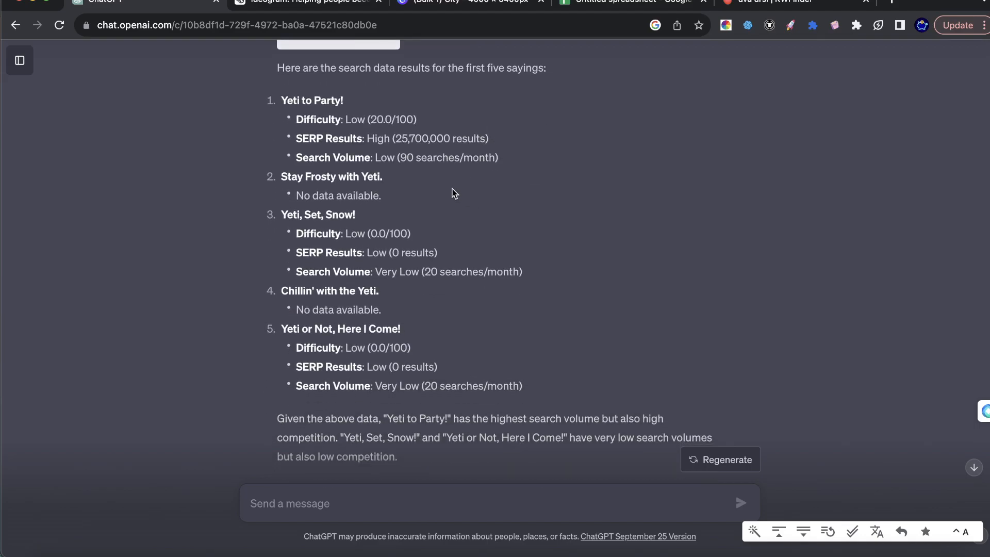
{"action": "scroll", "coordinate": [453, 193], "scroll_direction": "up", "scroll_amount": 3}
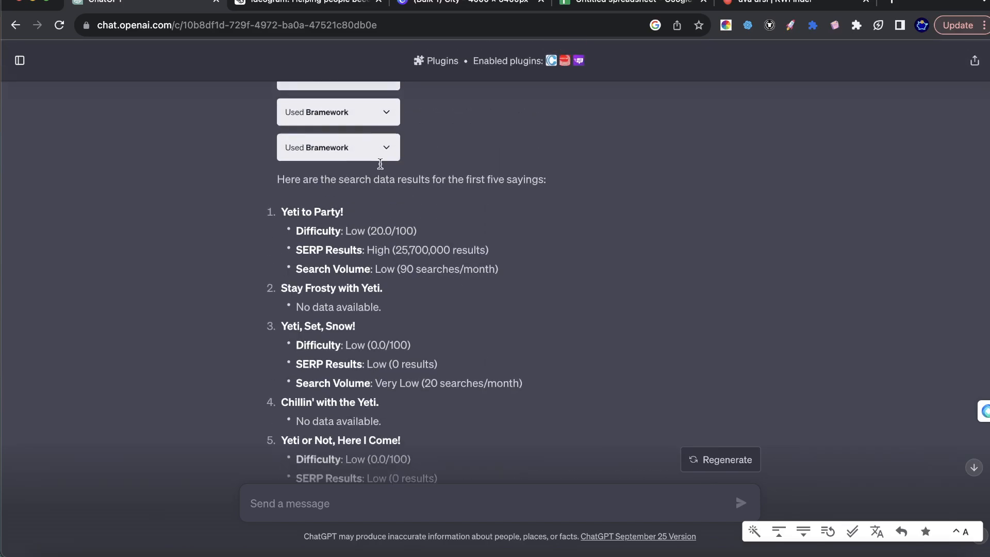
{"action": "scroll", "coordinate": [453, 194], "scroll_direction": "up", "scroll_amount": 3}
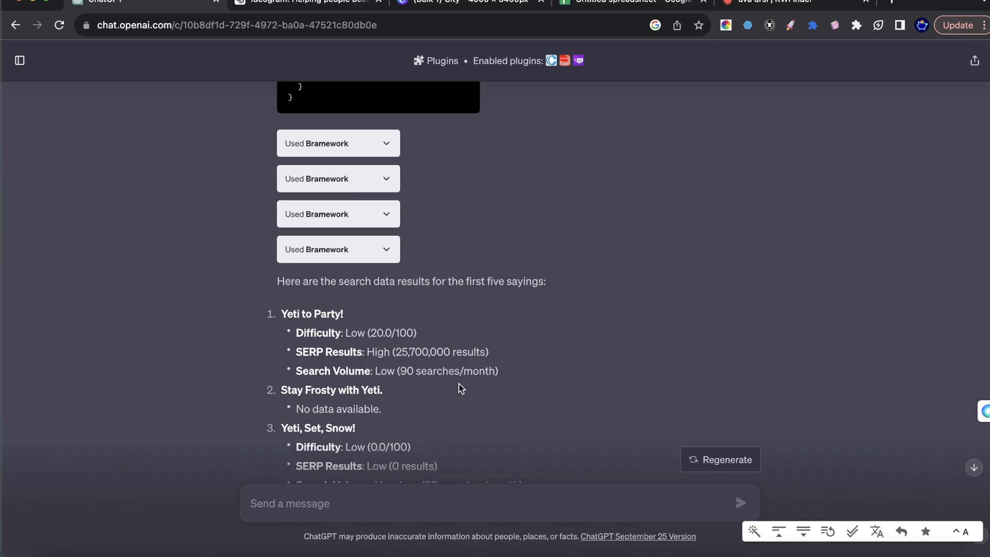
{"action": "scroll", "coordinate": [458, 384], "scroll_direction": "up", "scroll_amount": 1}
{"action": "scroll", "coordinate": [446, 400], "scroll_direction": "up", "scroll_amount": 1}
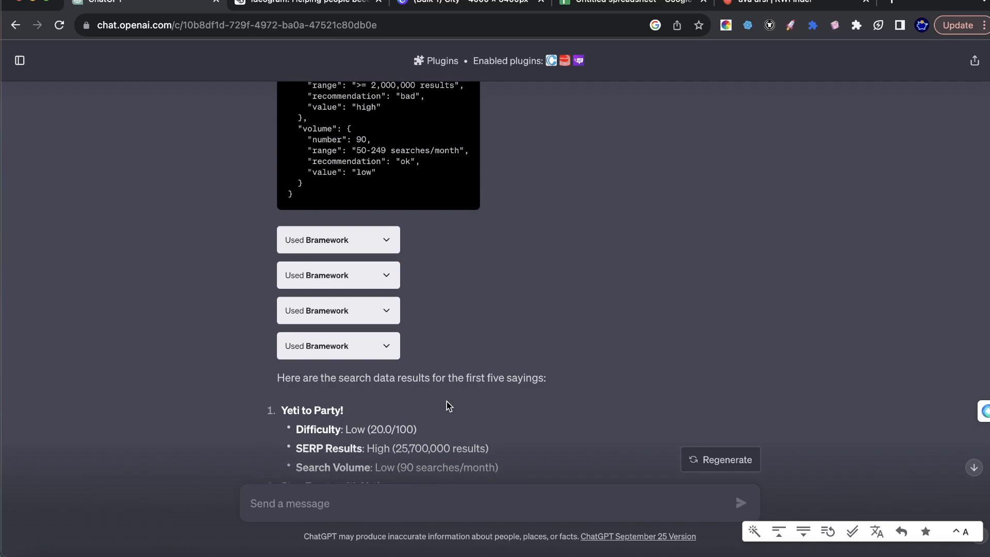
{"action": "scroll", "coordinate": [444, 398], "scroll_direction": "down", "scroll_amount": 2}
{"action": "scroll", "coordinate": [444, 398], "scroll_direction": "down", "scroll_amount": 2}
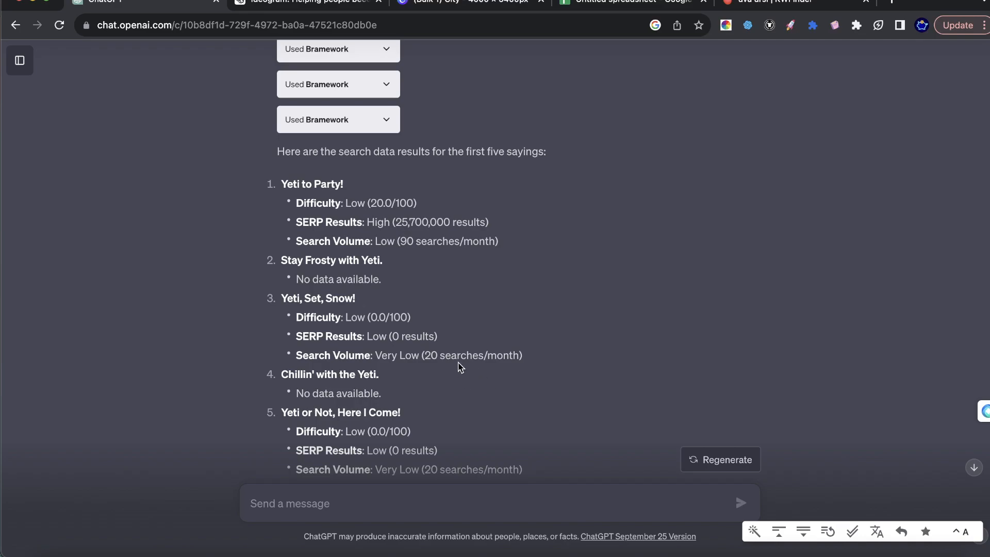
Open autopilotpassiveincome.com's Redbubble course page in a new tab, then return to ChatGPT's search results.
{"action": "left_click", "coordinate": [890, 2]}
{"action": "type", "text": "auto"}
{"action": "key", "text": "Return"}
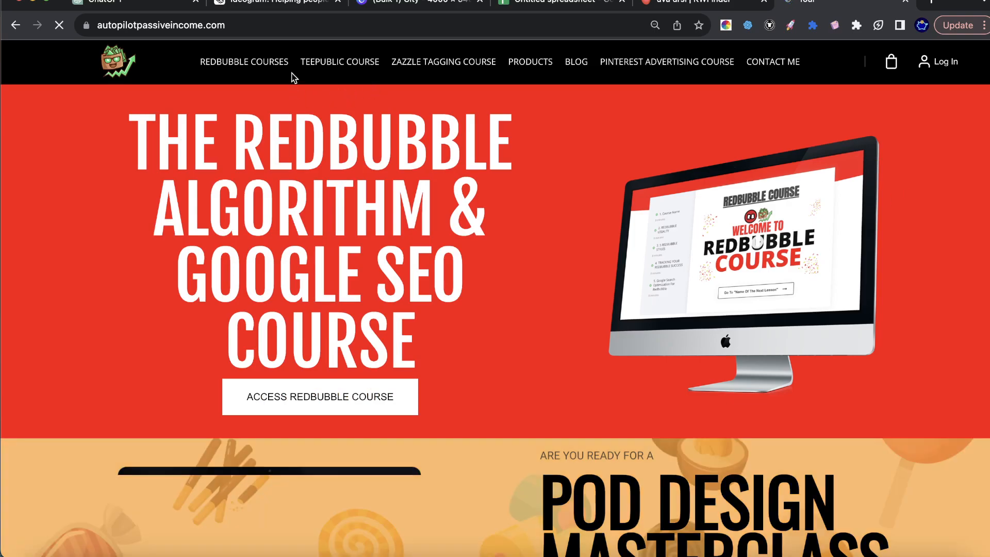
{"action": "mouse_move", "coordinate": [243, 62]}
{"action": "left_click", "coordinate": [263, 118]}
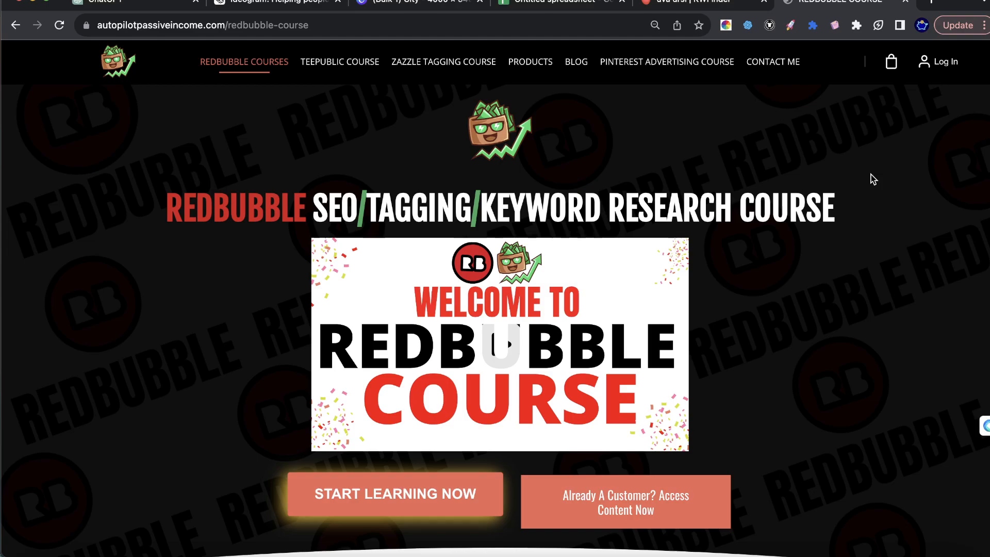
{"action": "left_click", "coordinate": [123, 3]}
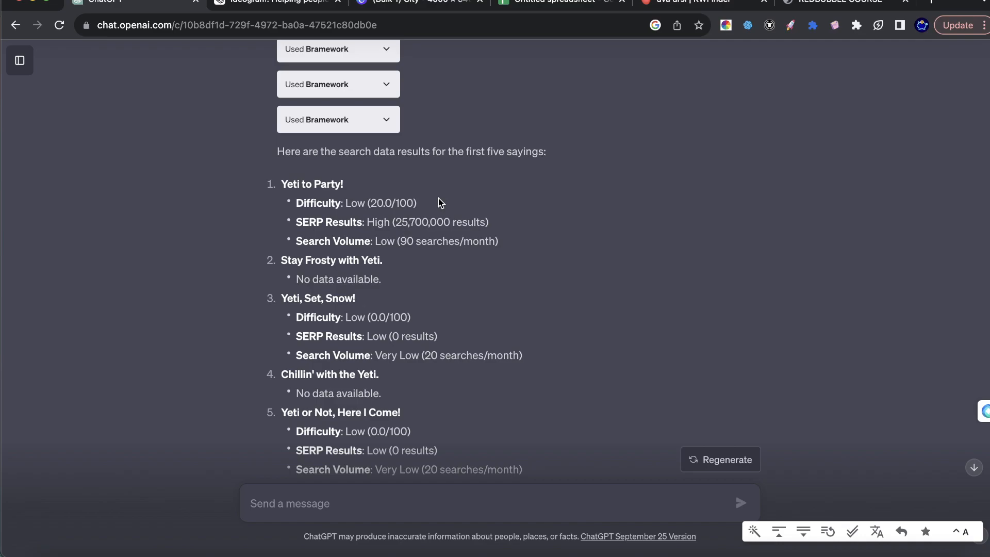
{"action": "scroll", "coordinate": [424, 217], "scroll_direction": "down", "scroll_amount": 3}
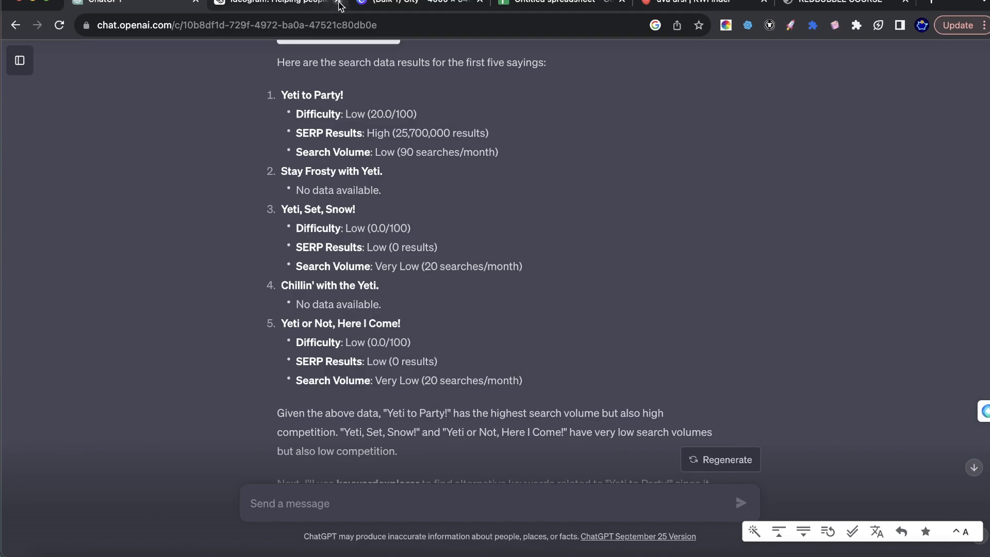
Switch to the Ideogram tab showing the enlarged blue 'Yeti, Set, Snow!' design.
{"action": "left_click", "coordinate": [294, 6]}
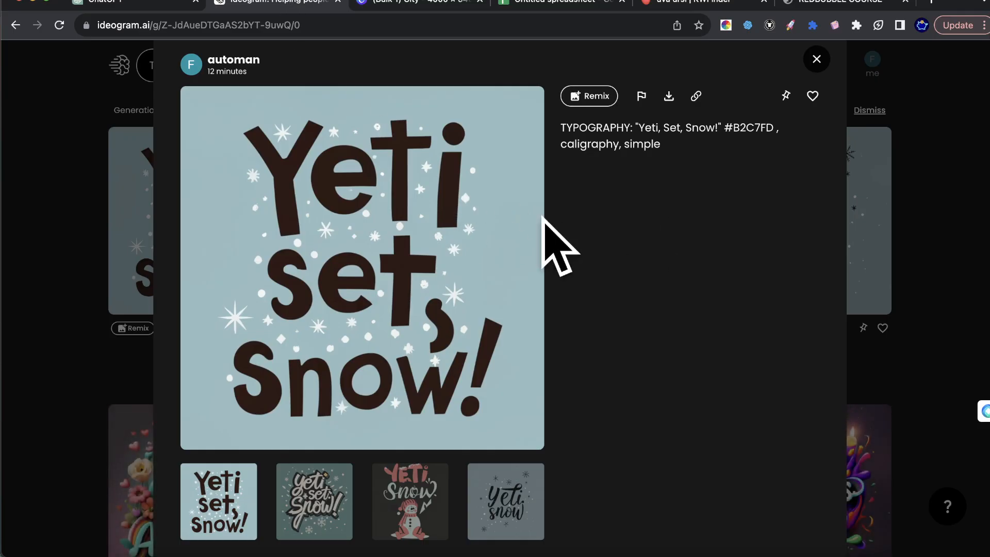